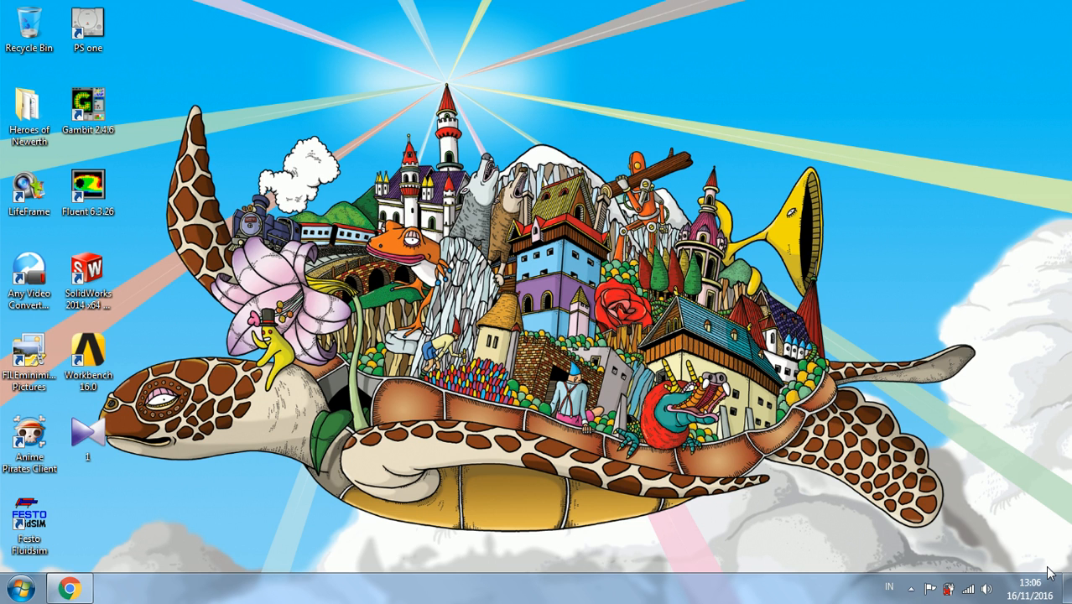
# - Launch Pro ENGINEER in a maximized window and collapse its built-in web browser pane
pyautogui.press('super')
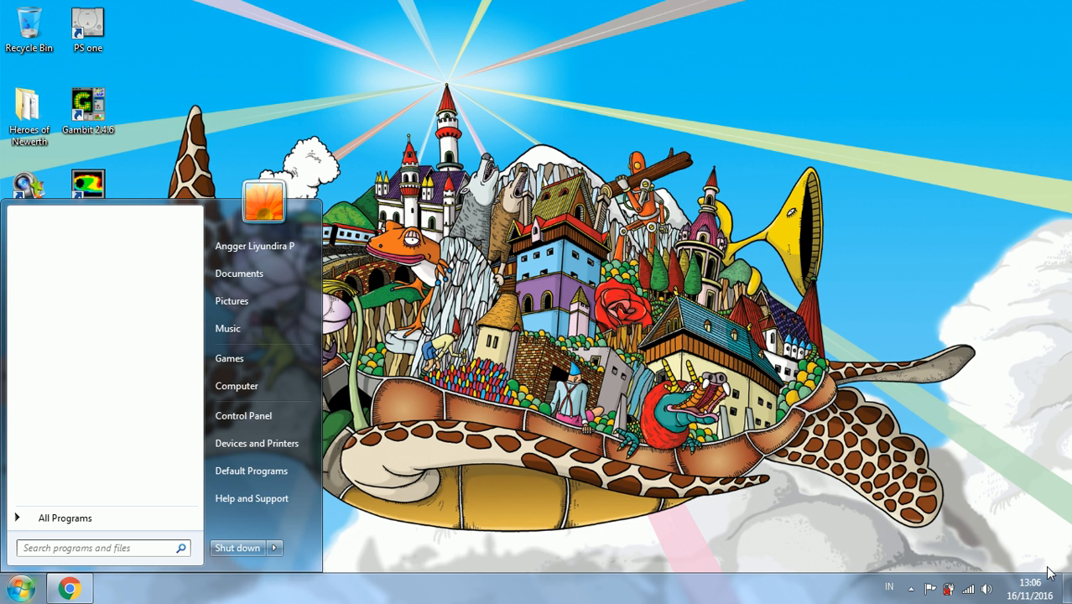
pyautogui.write('pro engin')
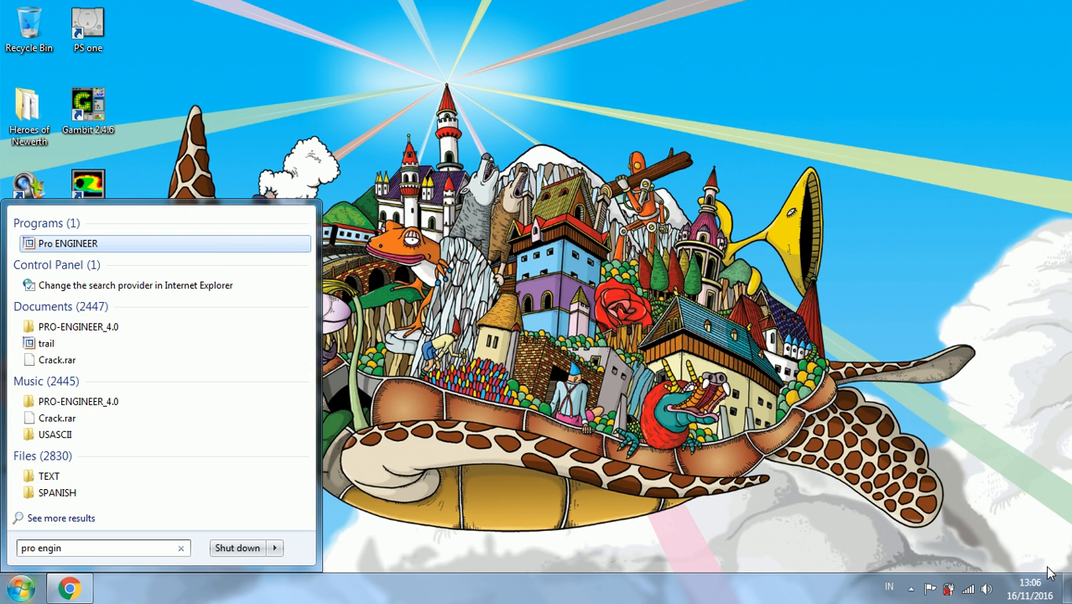
pyautogui.press('Return')
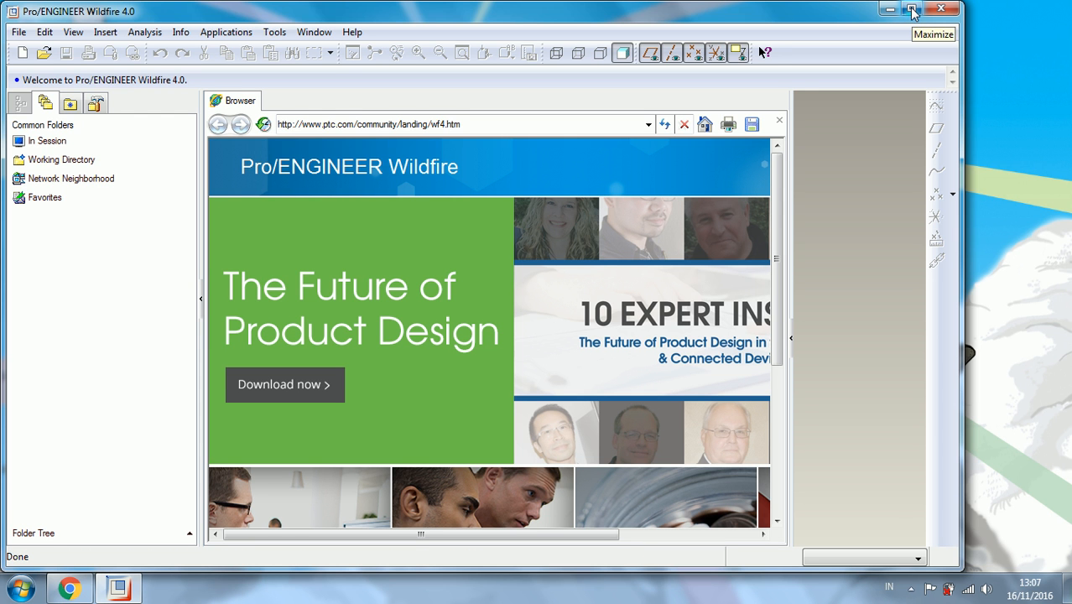
pyautogui.click(912, 10)
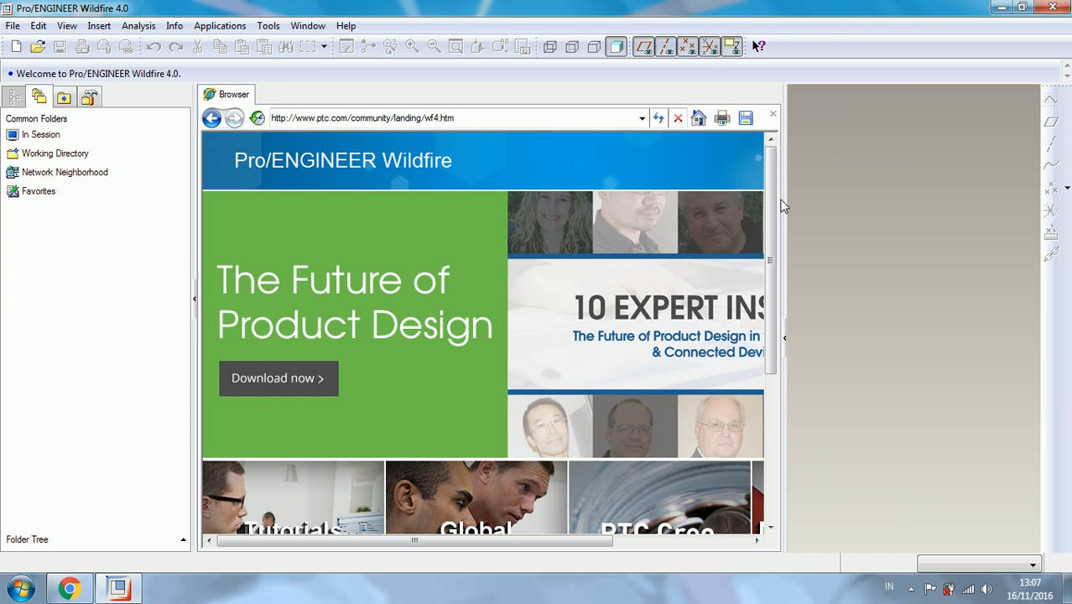
pyautogui.click(784, 337)
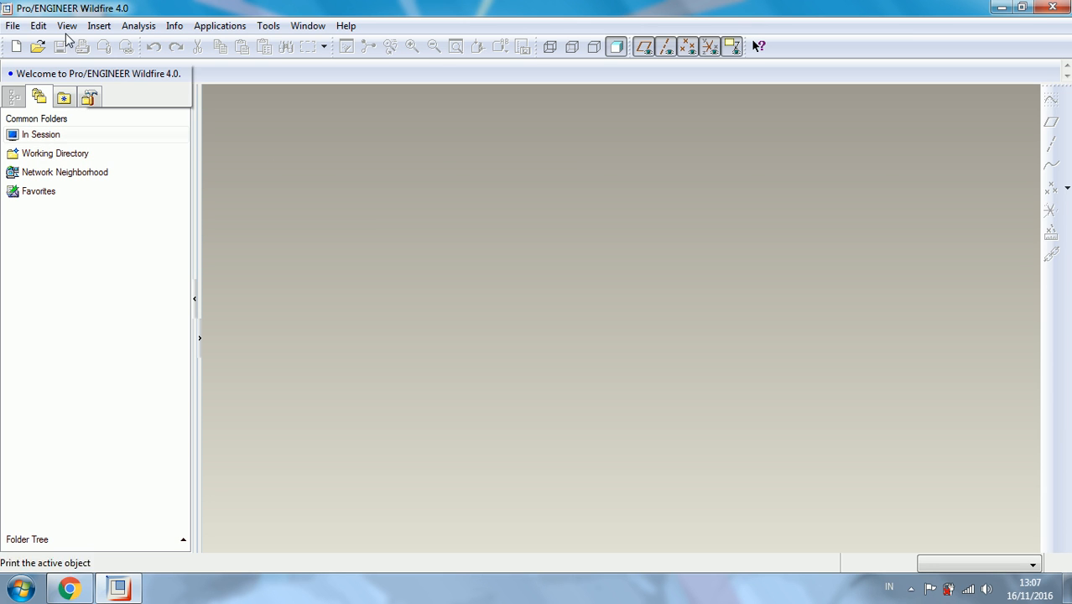
# - Start choosing a new working directory and browse to the root of drive D:
pyautogui.click(11, 25)
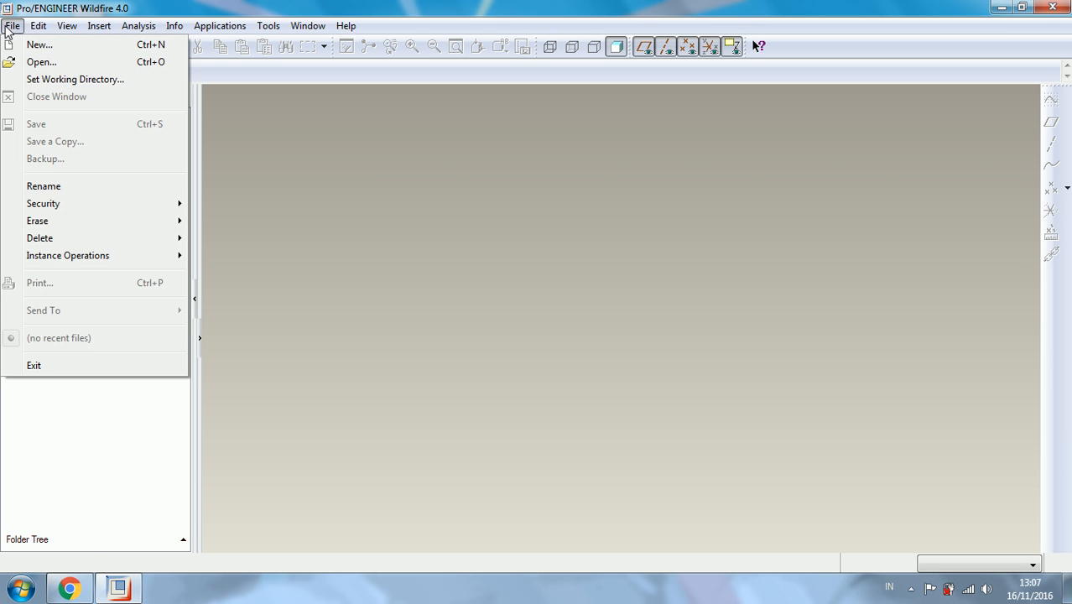
pyautogui.click(76, 78)
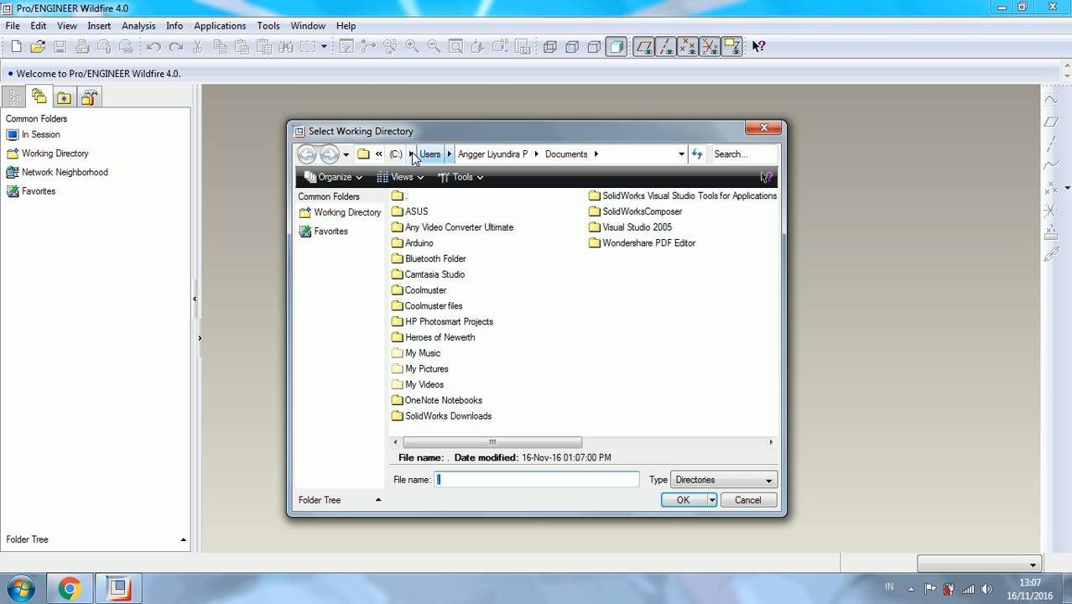
pyautogui.click(396, 158)
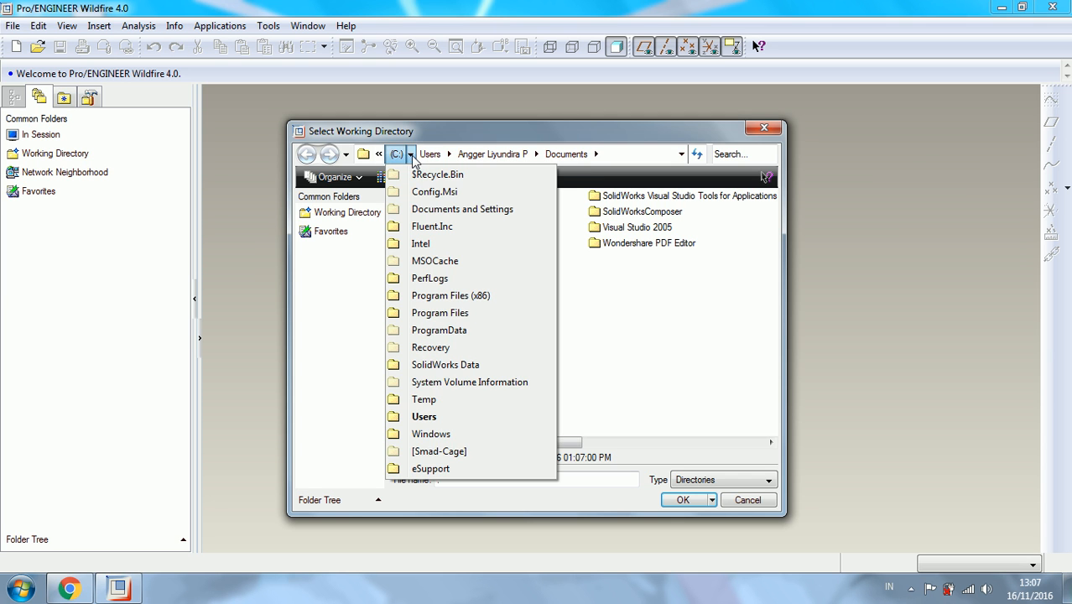
pyautogui.click(396, 157)
pyautogui.click(424, 158)
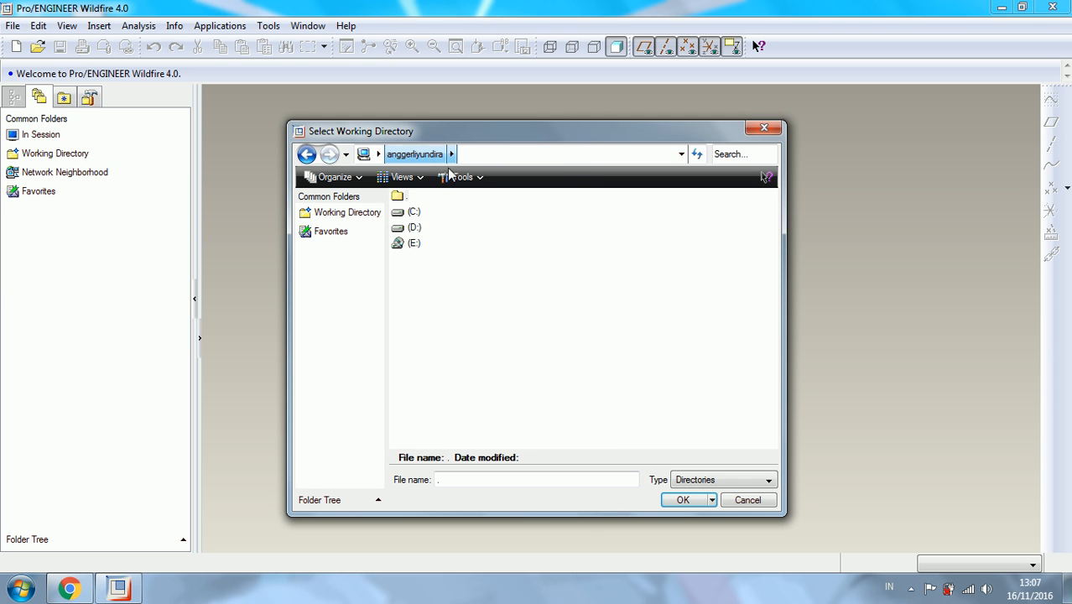
pyautogui.doubleClick(414, 229)
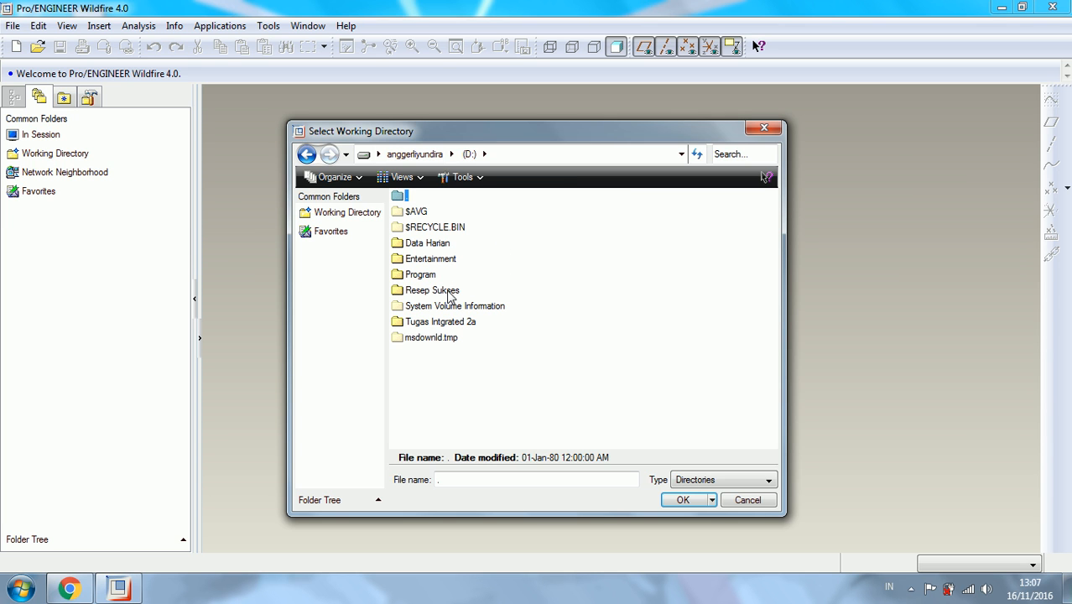
# - Create a folder named Cara Menggambar Benda Sederhana on drive D: and set it as the working directory
pyautogui.rightClick(462, 364)
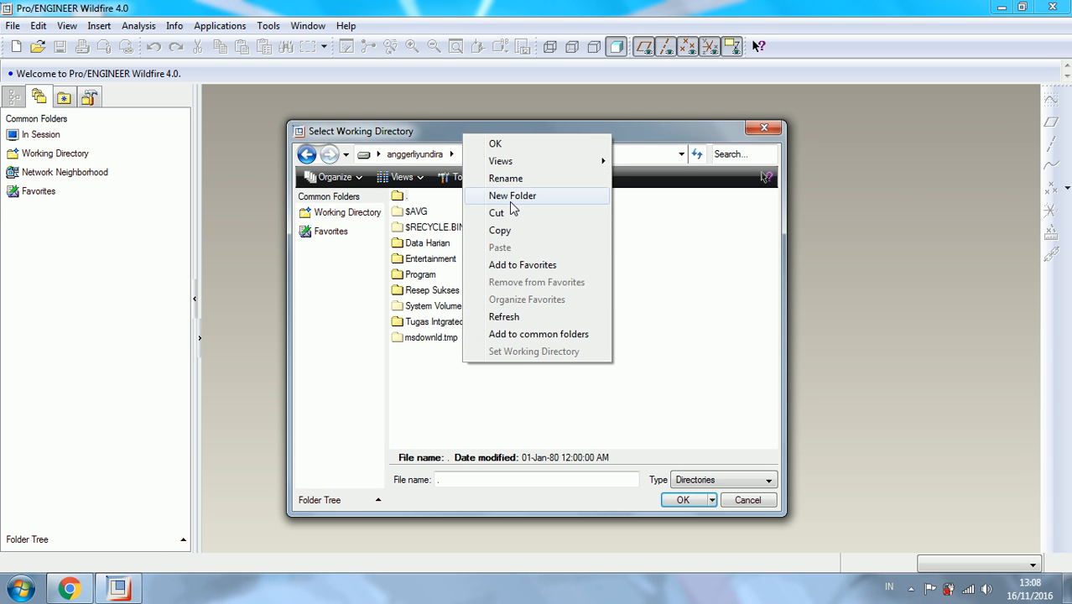
pyautogui.click(511, 198)
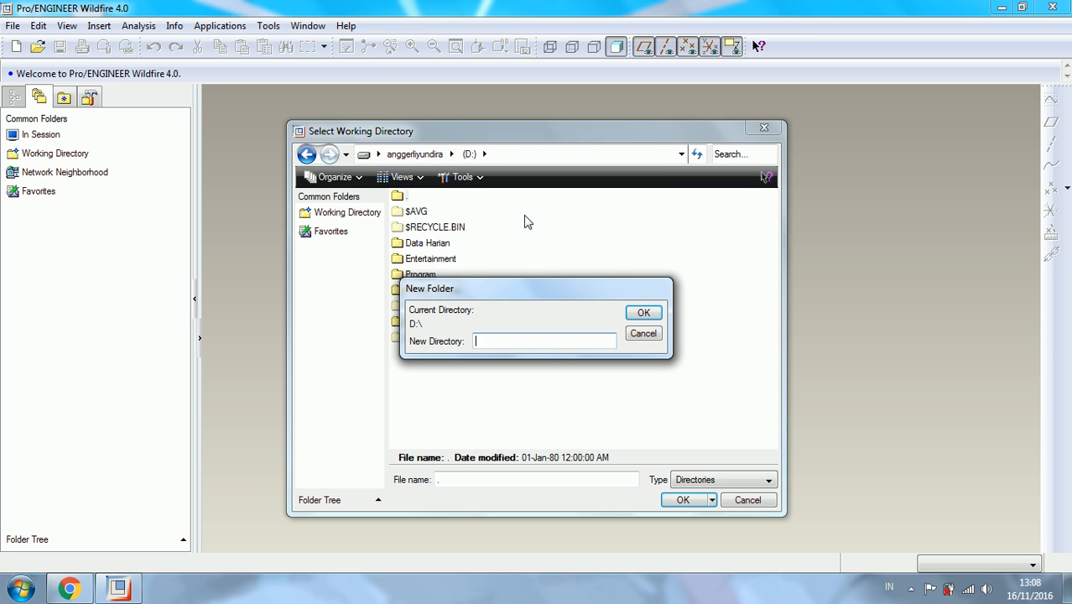
pyautogui.write('Cara Menggambar Benda Sederhana')
pyautogui.press('Return')
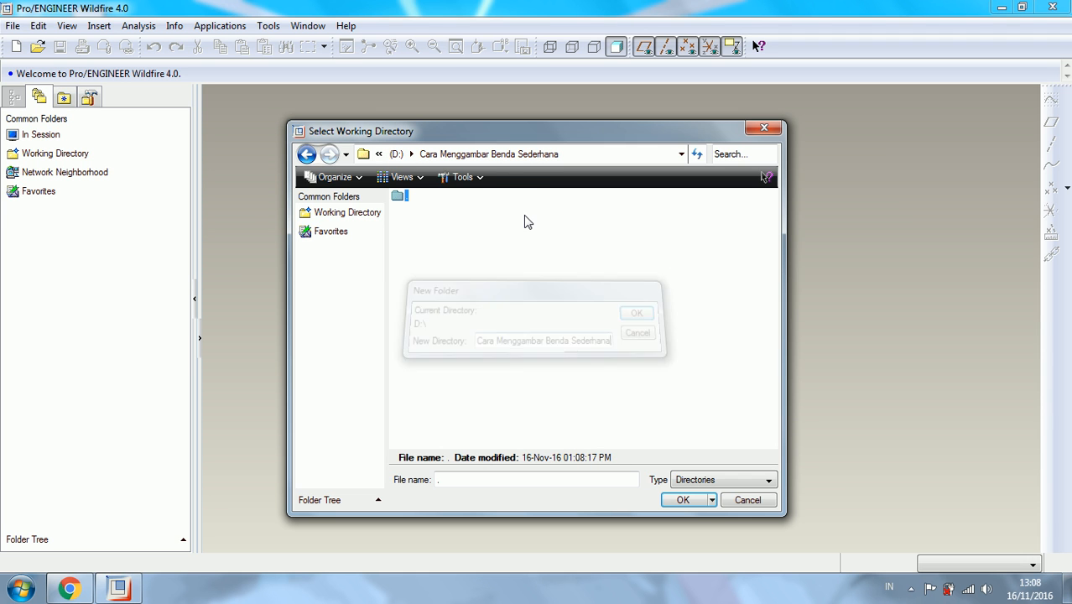
pyautogui.click(687, 501)
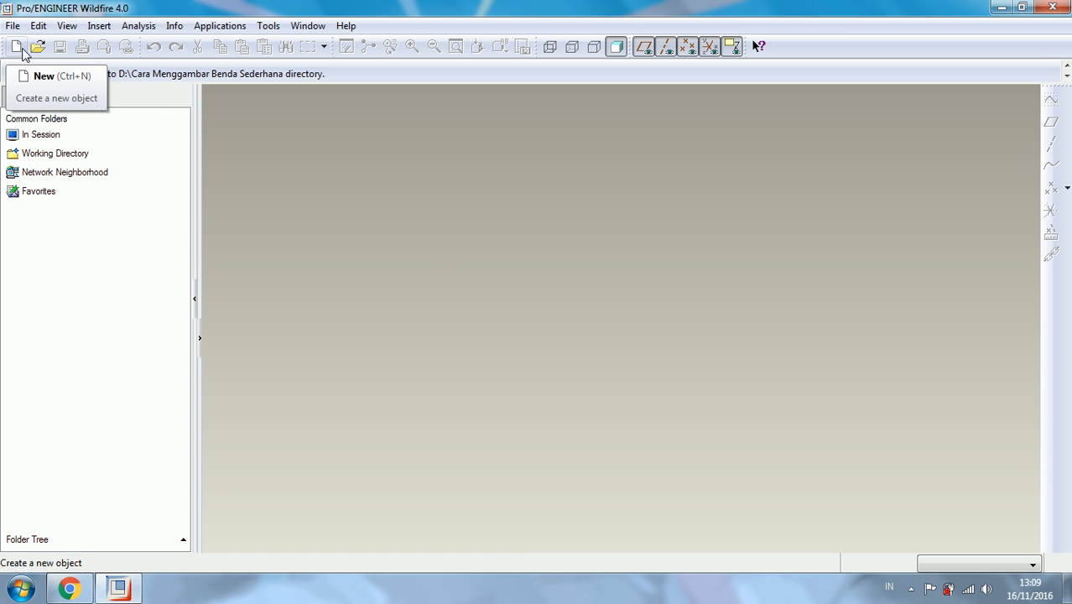
# - Start a new file and review the options offered for the Assembly, Manufacturing, Drawing and Format types
pyautogui.click(16, 46)
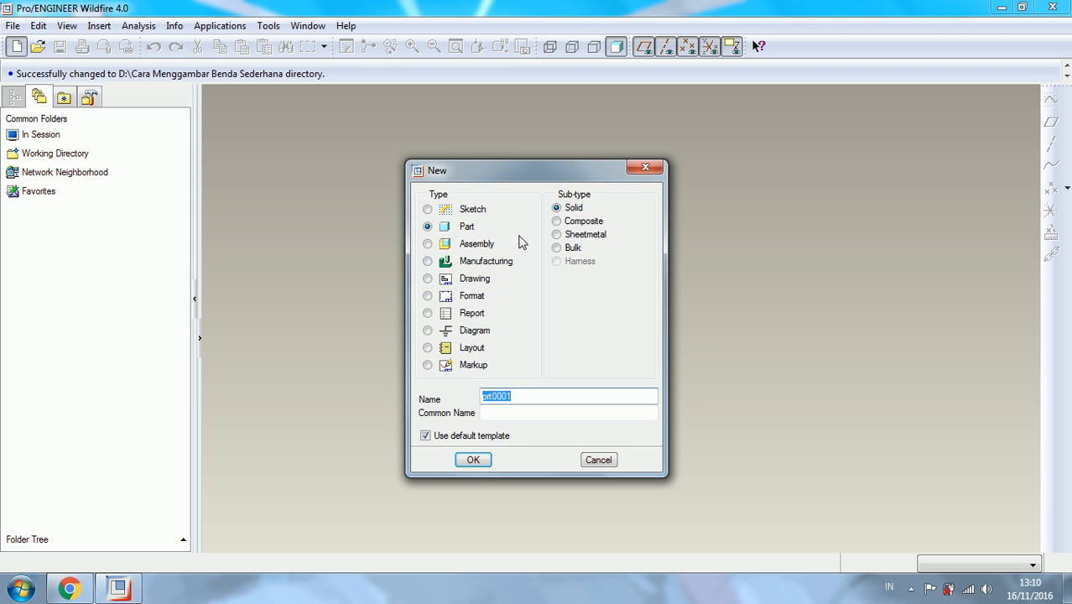
pyautogui.click(476, 244)
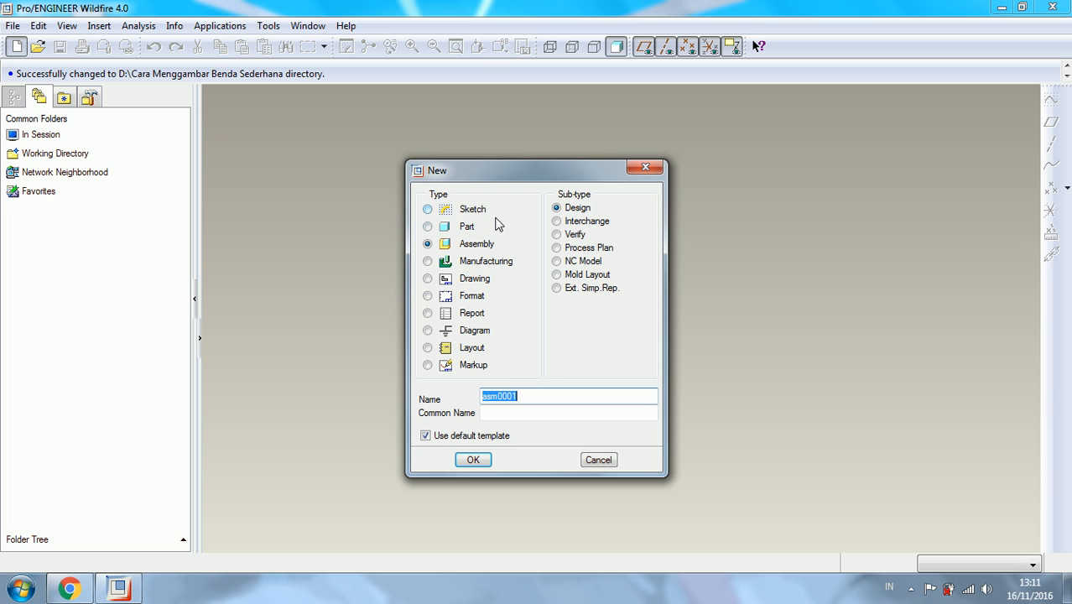
pyautogui.click(457, 265)
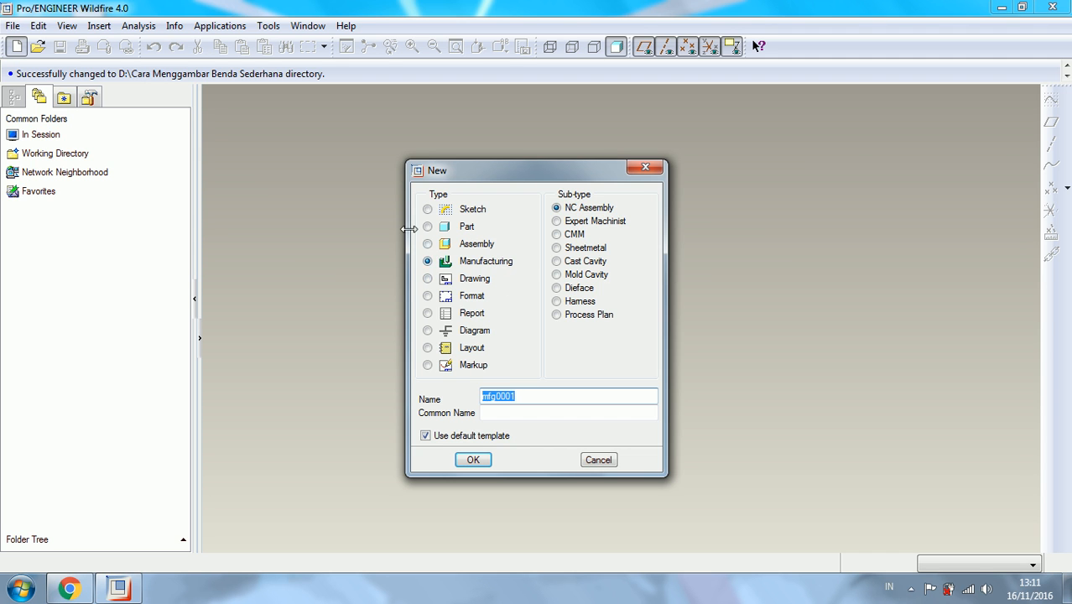
pyautogui.click(428, 278)
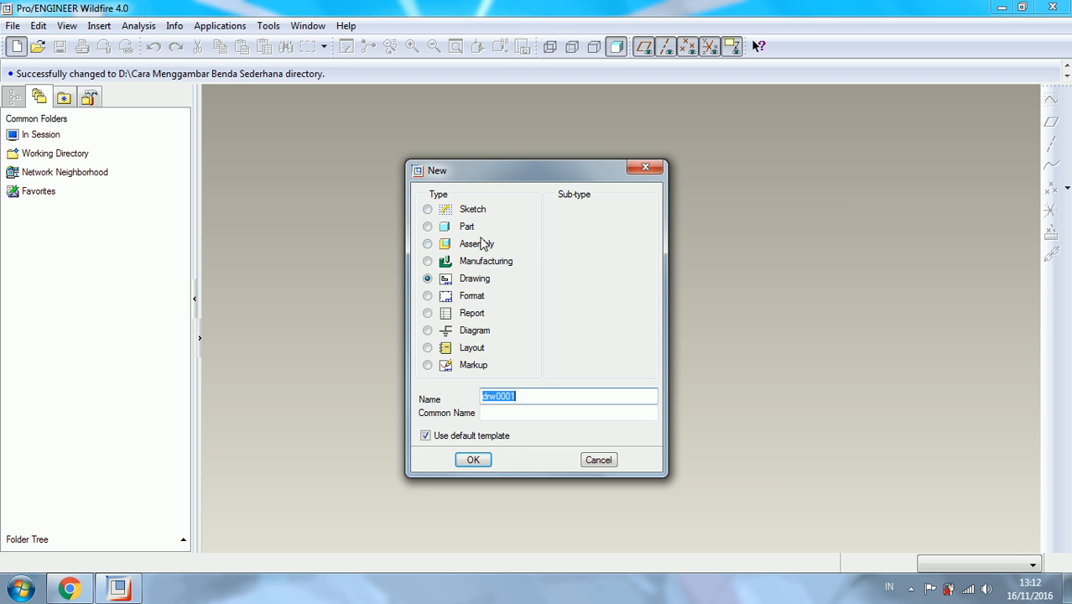
pyautogui.click(483, 298)
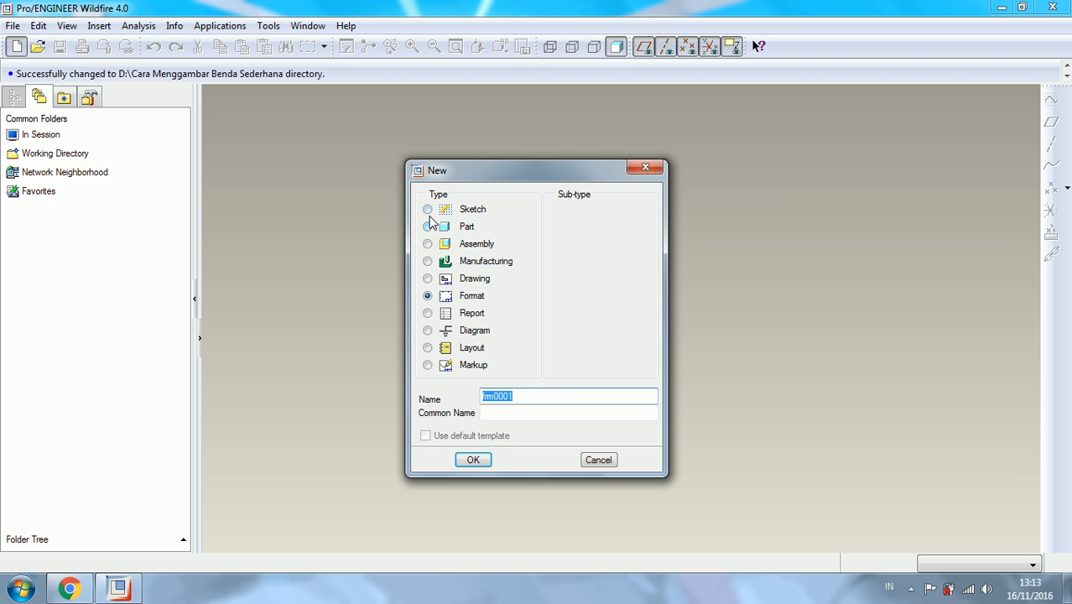
# - Create a solid part named kubus, using the mmns_part_solid template instead of the default one
pyautogui.click(457, 227)
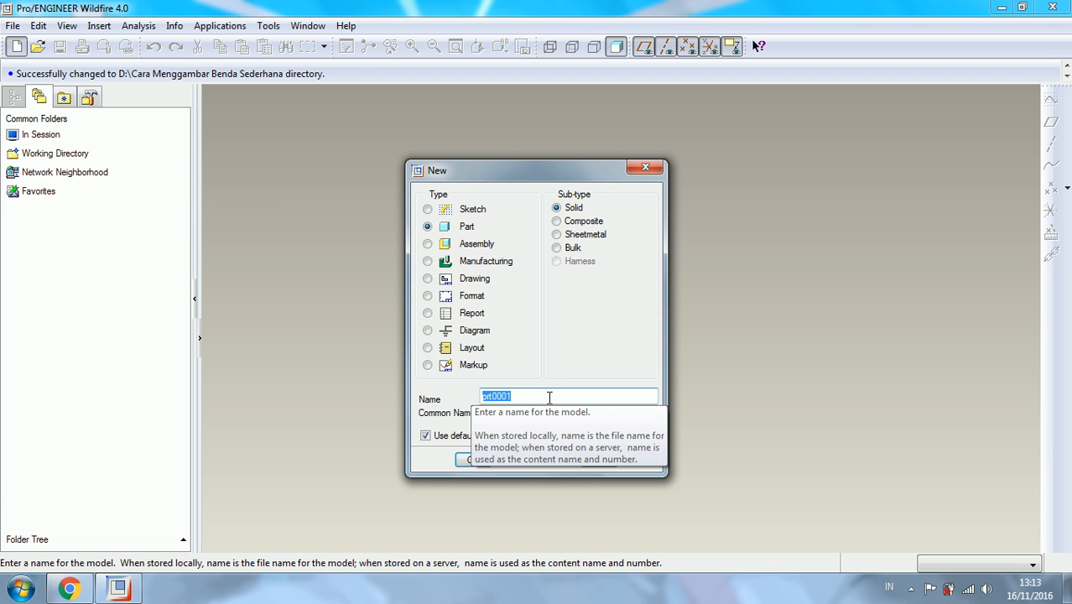
pyautogui.write('kubus')
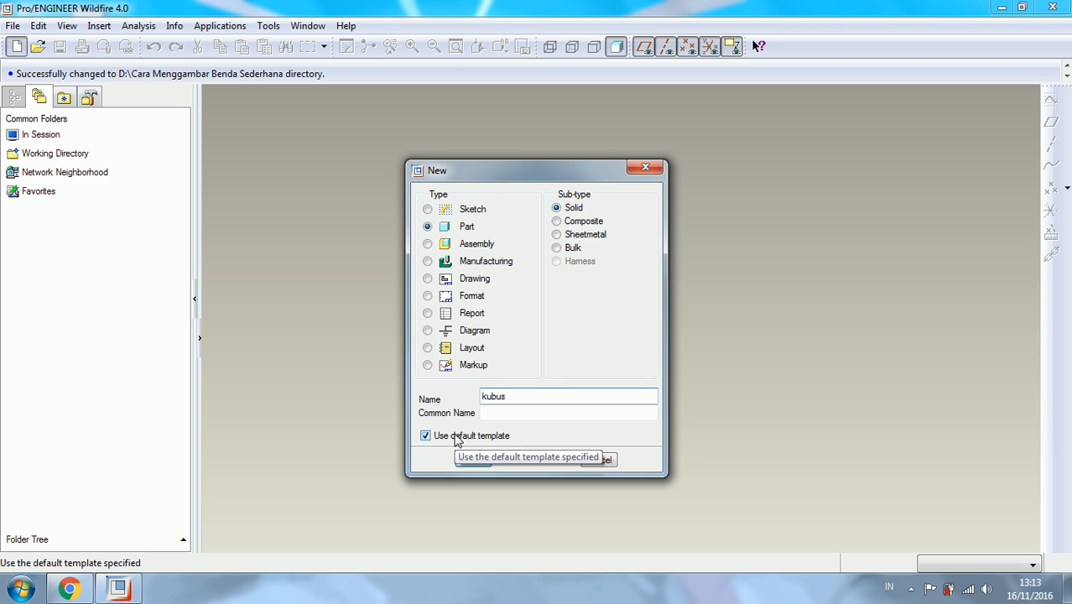
pyautogui.click(457, 438)
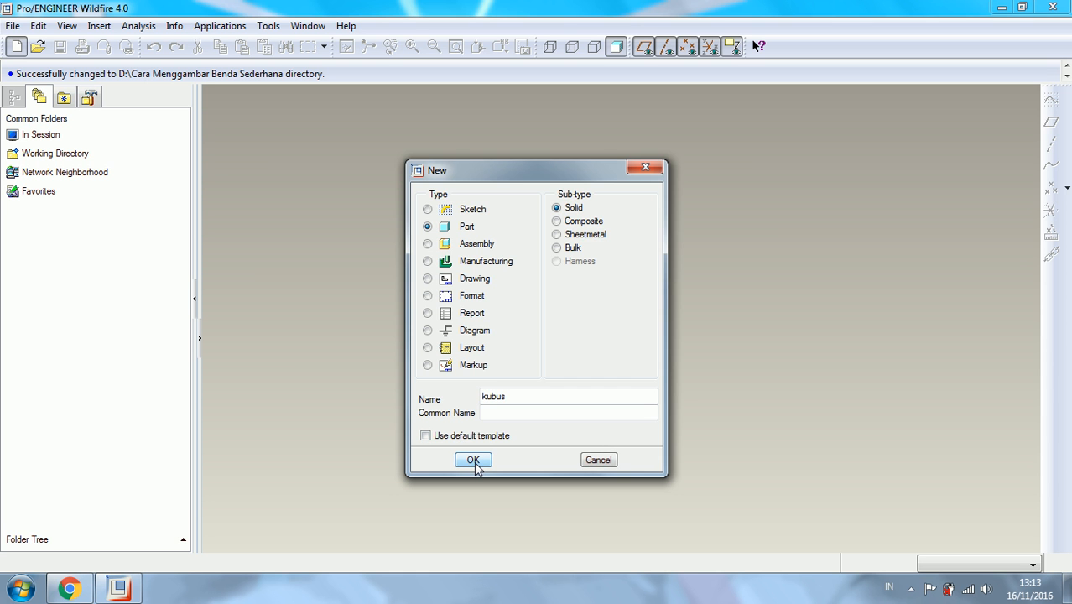
pyautogui.click(474, 460)
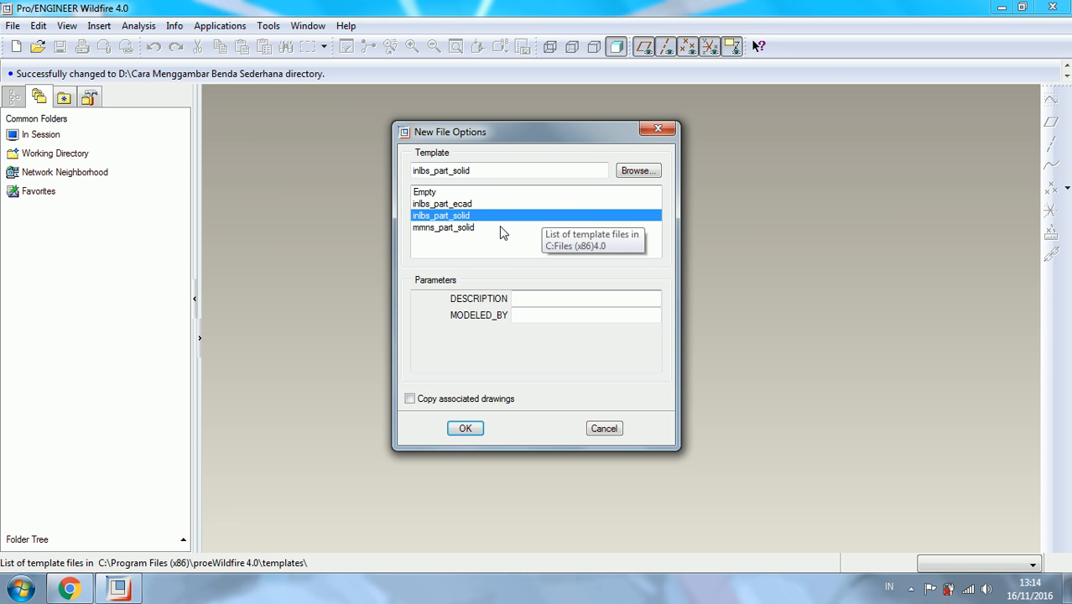
pyautogui.click(430, 228)
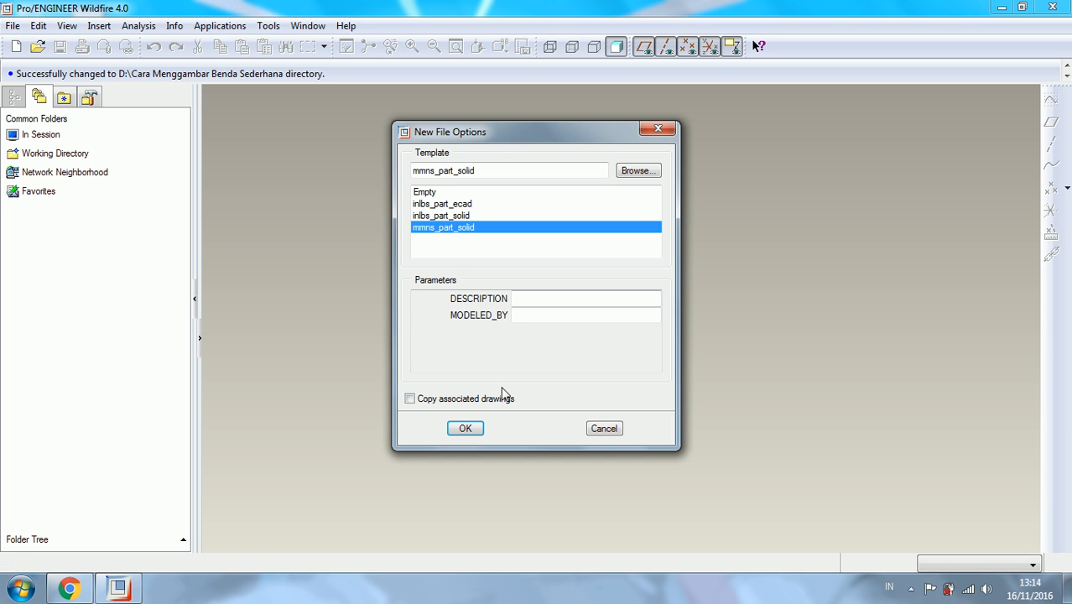
pyautogui.click(479, 426)
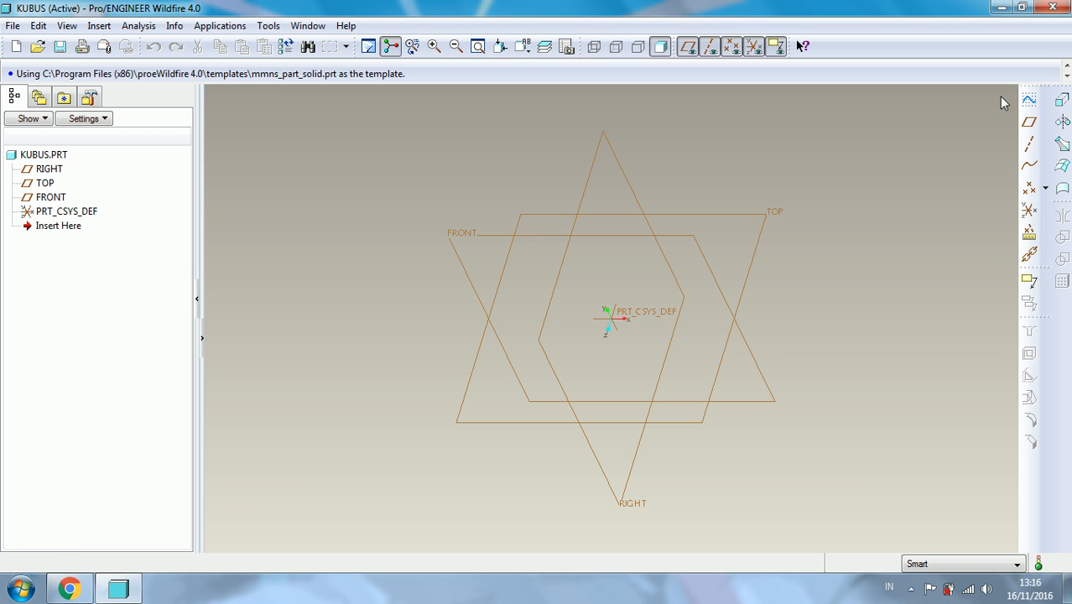
# - Start an Extrude and open an internal sketch on the FRONT plane, with the RIGHT plane as the right-facing reference
pyautogui.click(1061, 100)
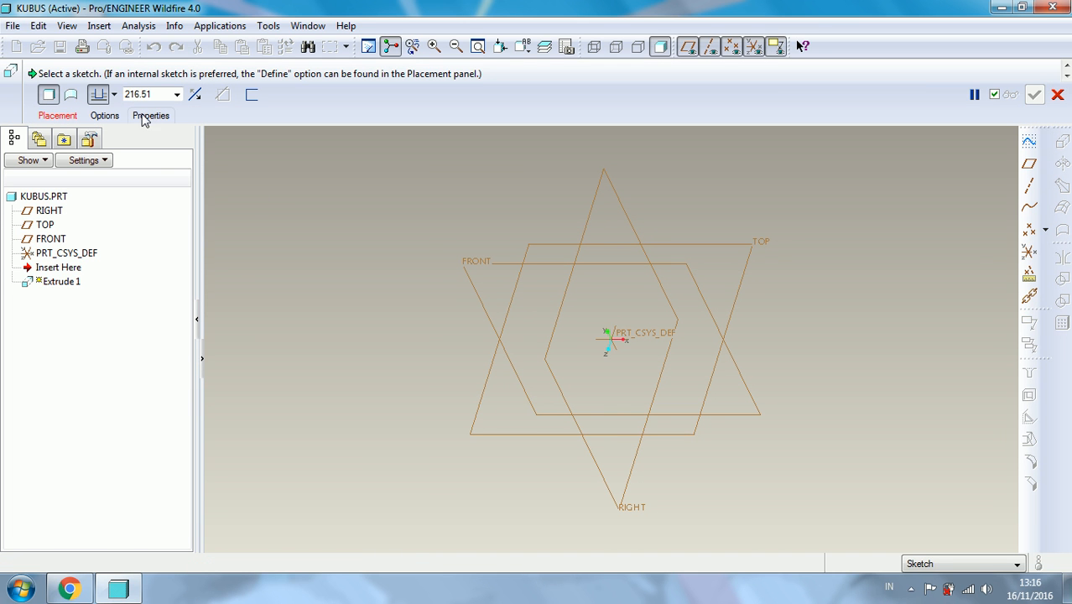
pyautogui.click(67, 117)
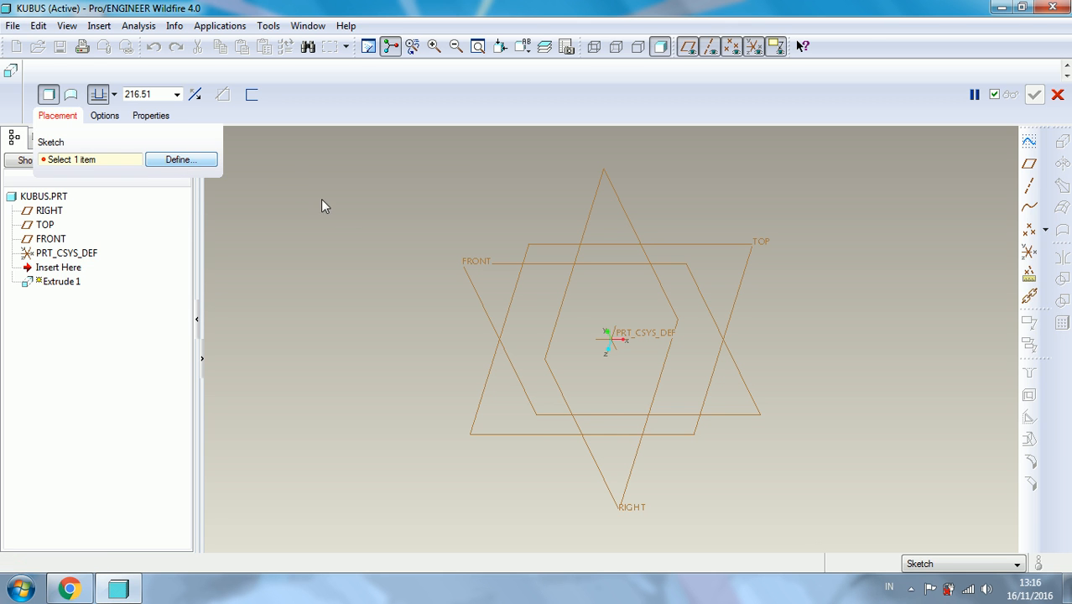
pyautogui.click(181, 158)
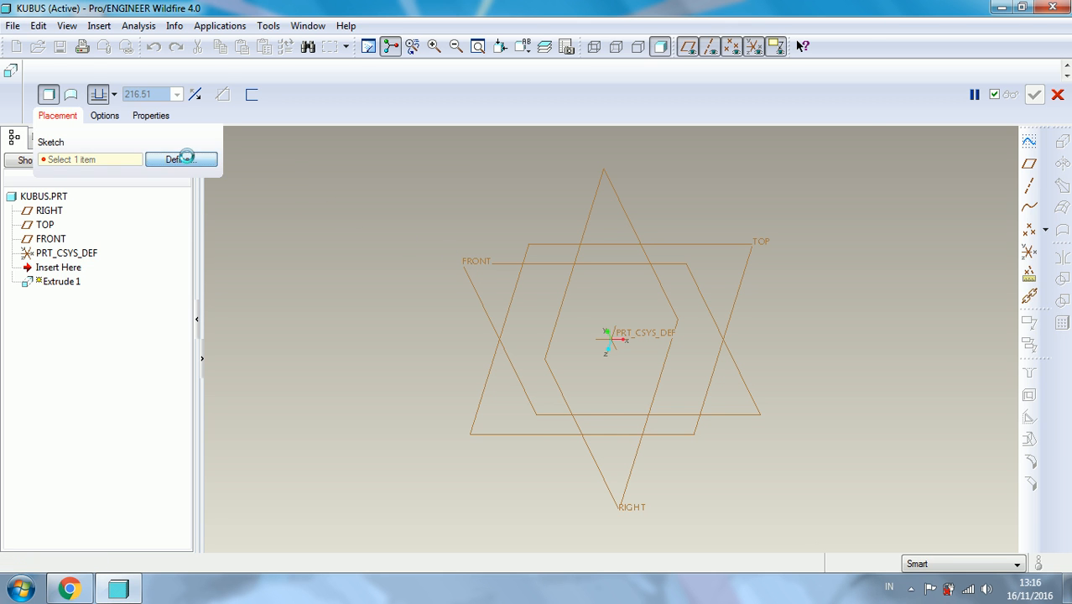
pyautogui.click(481, 267)
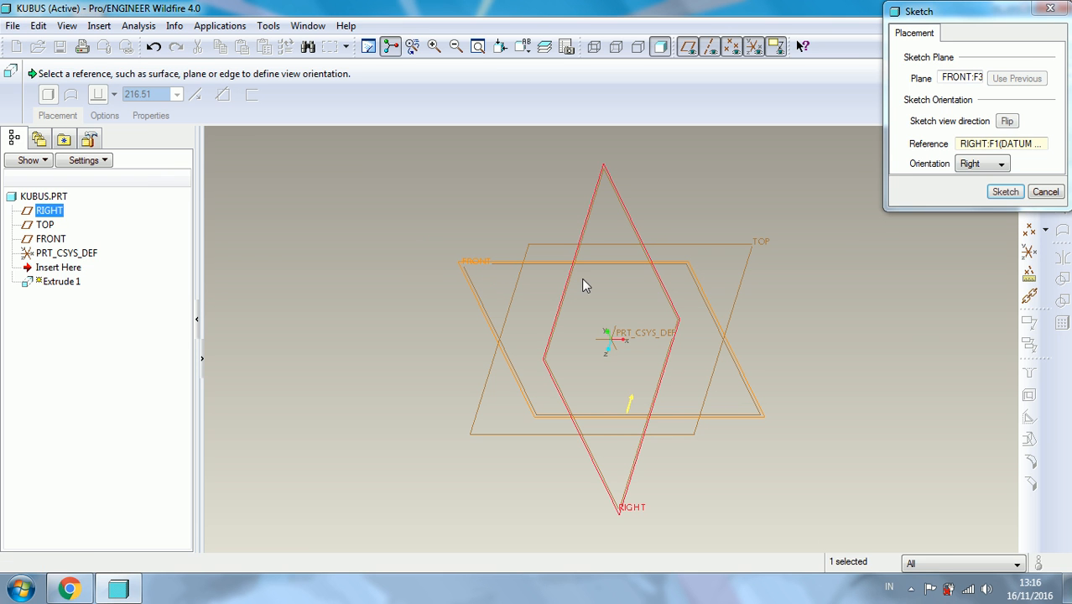
pyautogui.click(1006, 192)
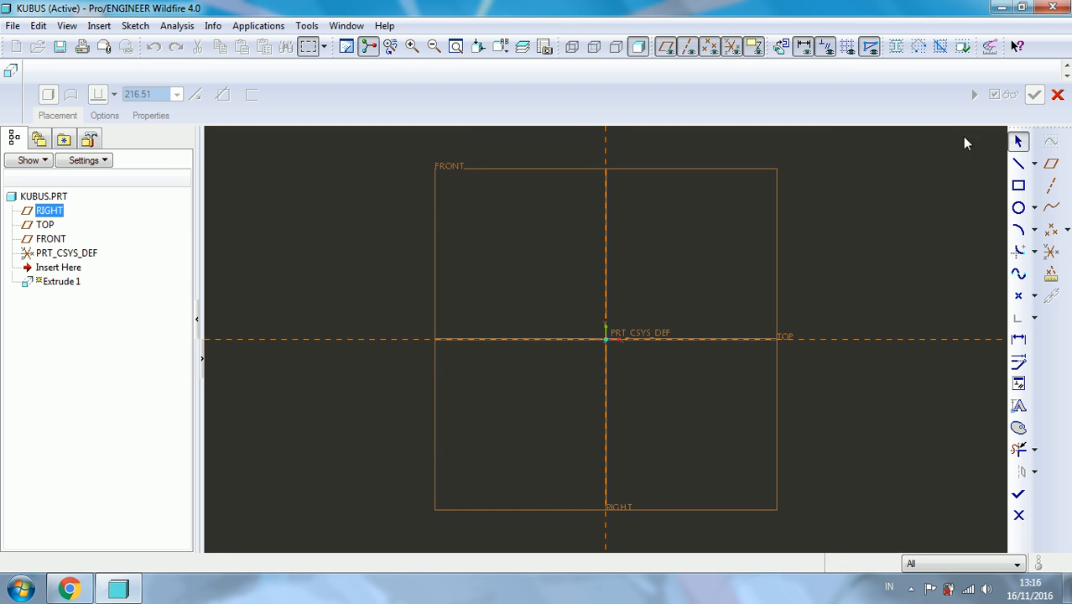
# - Sketch a horizontal line about 316 mm long, about 142 mm above the TOP reference and crossing the vertical reference
pyautogui.click(1020, 165)
pyautogui.click(495, 244)
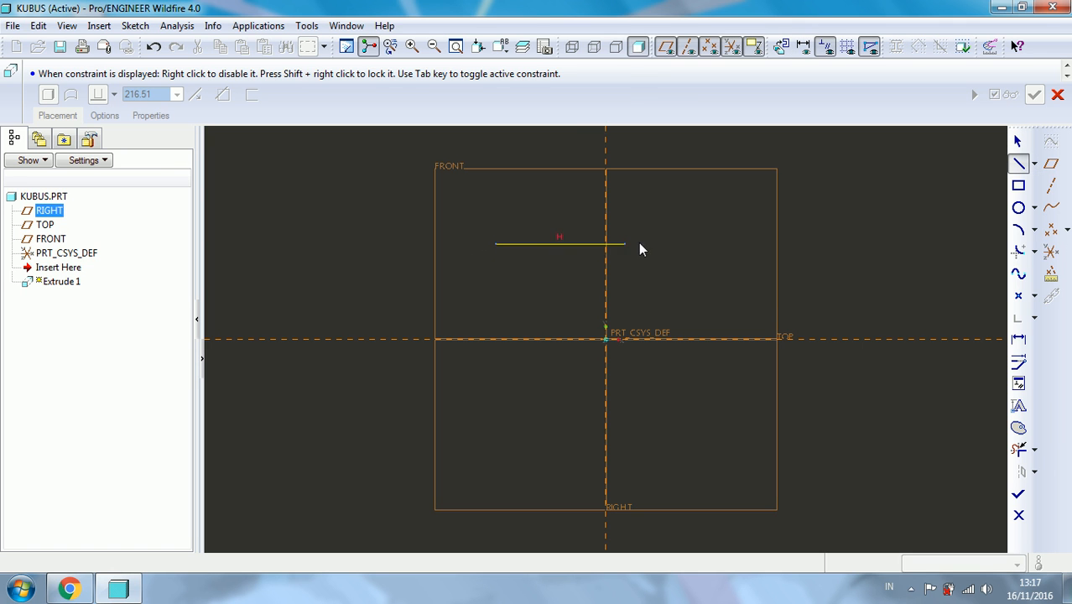
pyautogui.click(708, 243)
pyautogui.scroll(-1, 662, 198)
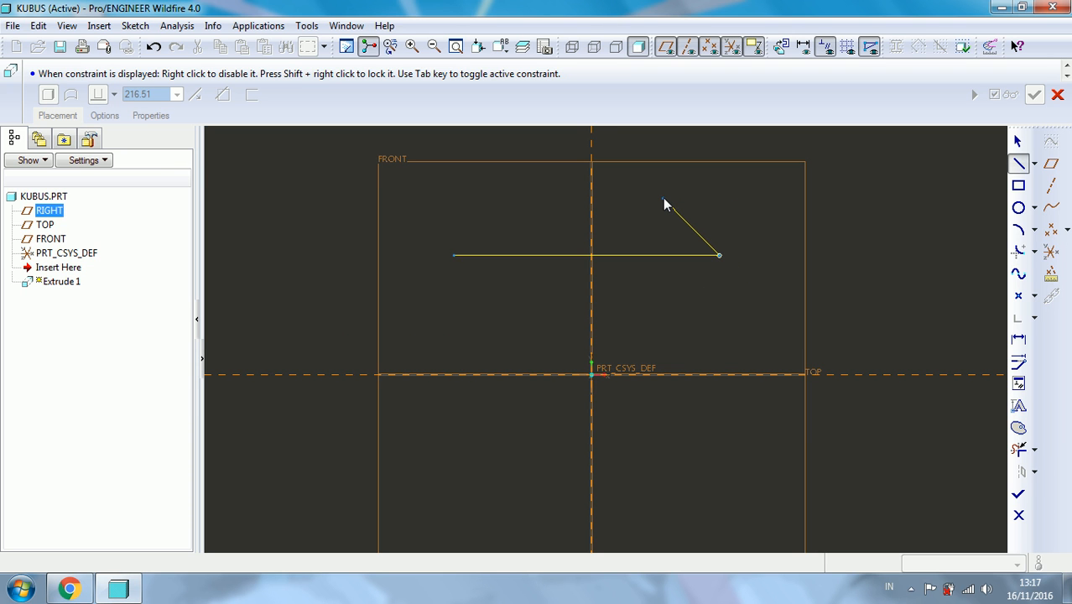
pyautogui.middleClick(663, 197)
pyautogui.middleClick(662, 197)
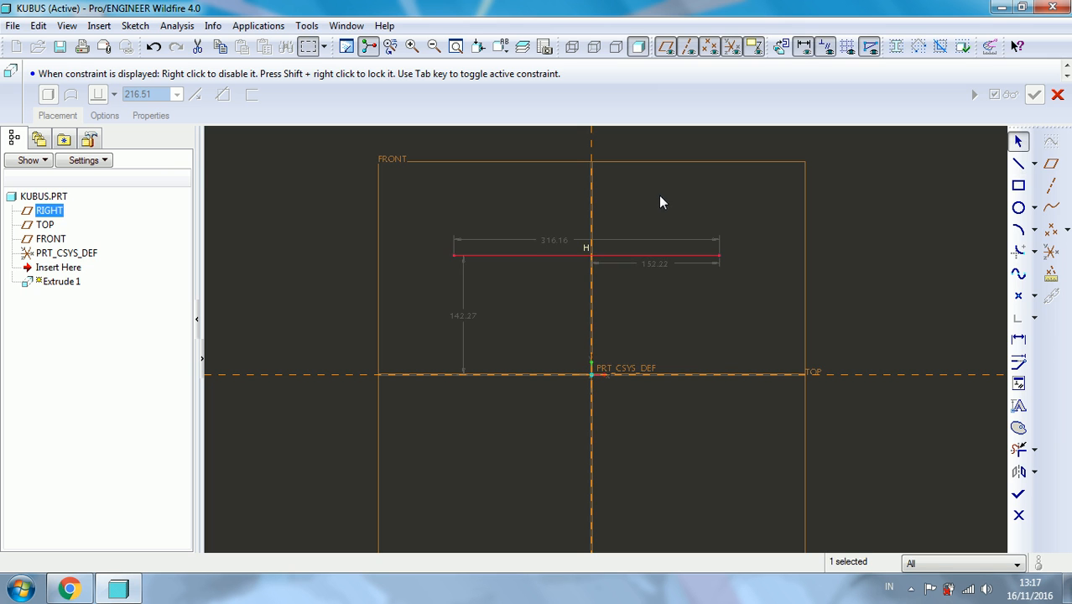
pyautogui.scroll(1, 541, 296)
pyautogui.scroll(-1, 542, 291)
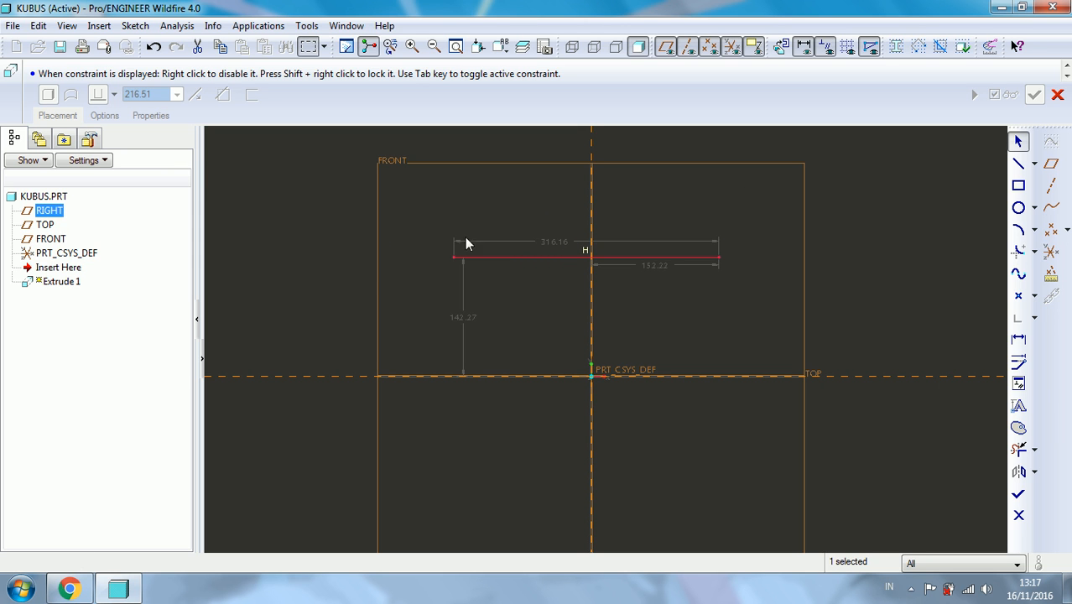
# - Set the horizontal line's length to 200 mm, its endpoint 100 mm from the vertical reference and its height above TOP to 100 mm
pyautogui.doubleClick(562, 246)
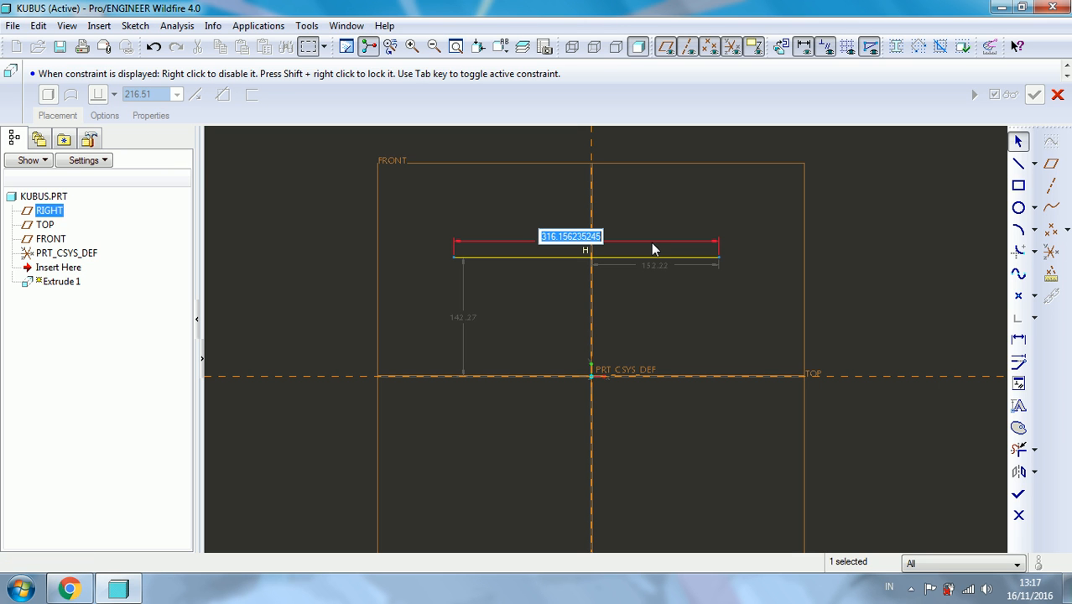
pyautogui.write('200')
pyautogui.press('Return')
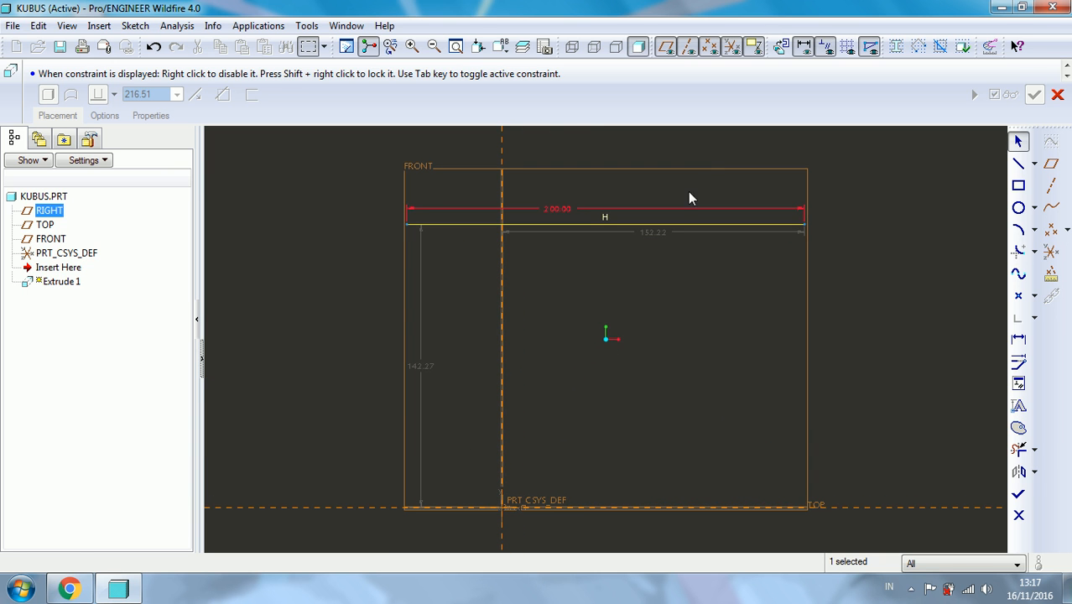
pyautogui.doubleClick(653, 232)
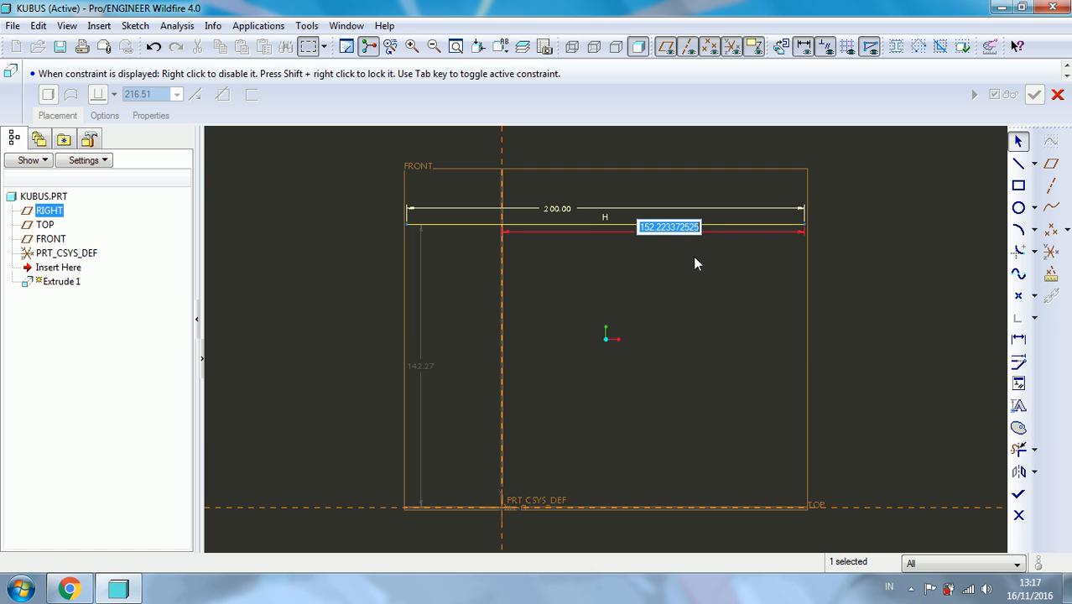
pyautogui.write('100')
pyautogui.press('Return')
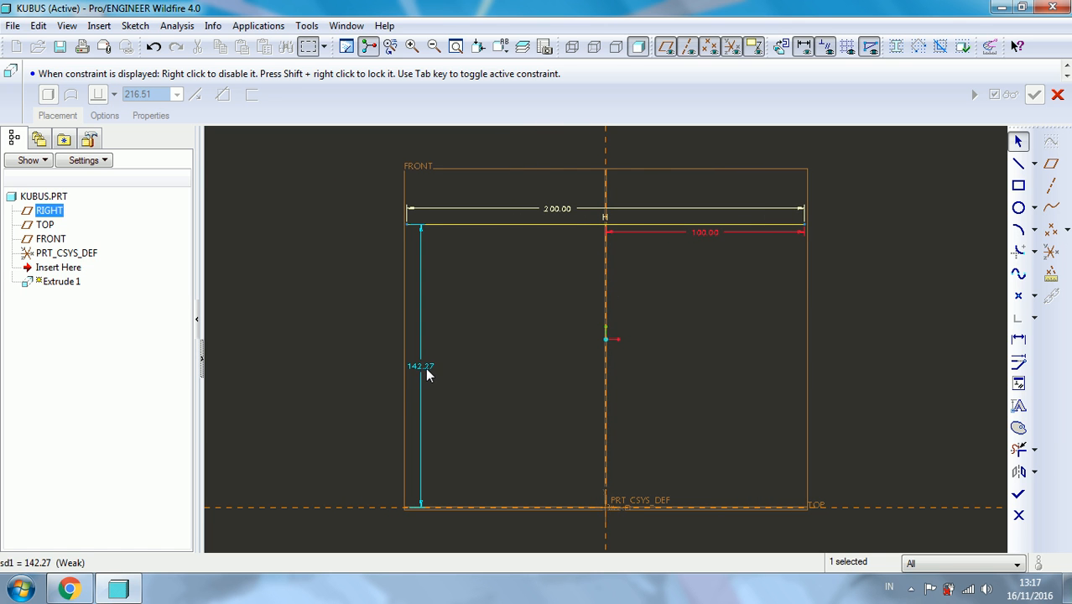
pyautogui.doubleClick(430, 366)
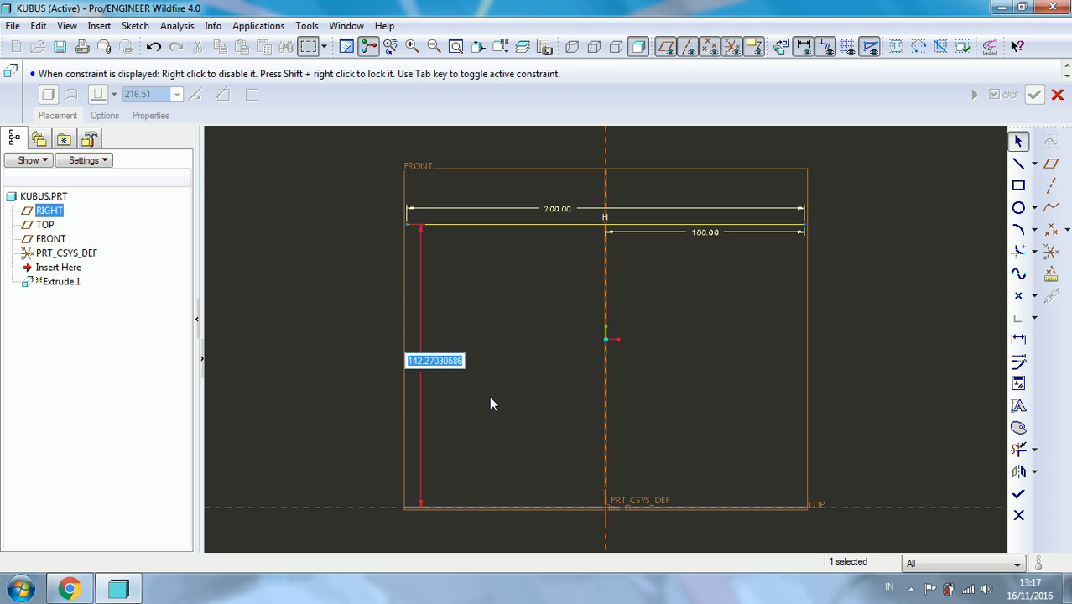
pyautogui.write('100')
pyautogui.press('Return')
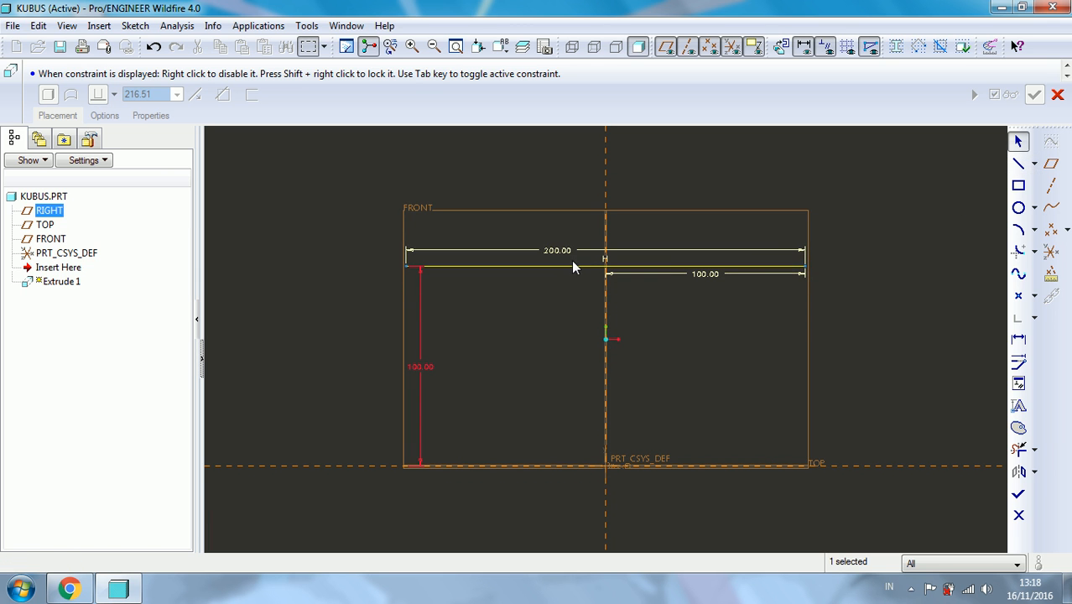
# - Draw a vertical centerline through the sketch origin, along the vertical reference
pyautogui.click(1037, 166)
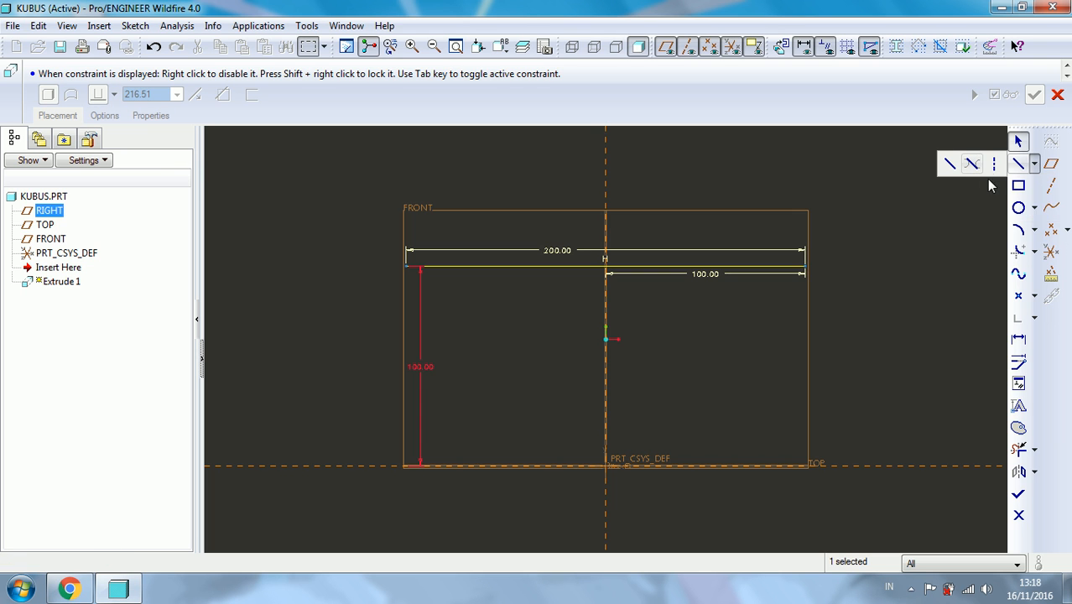
pyautogui.click(993, 167)
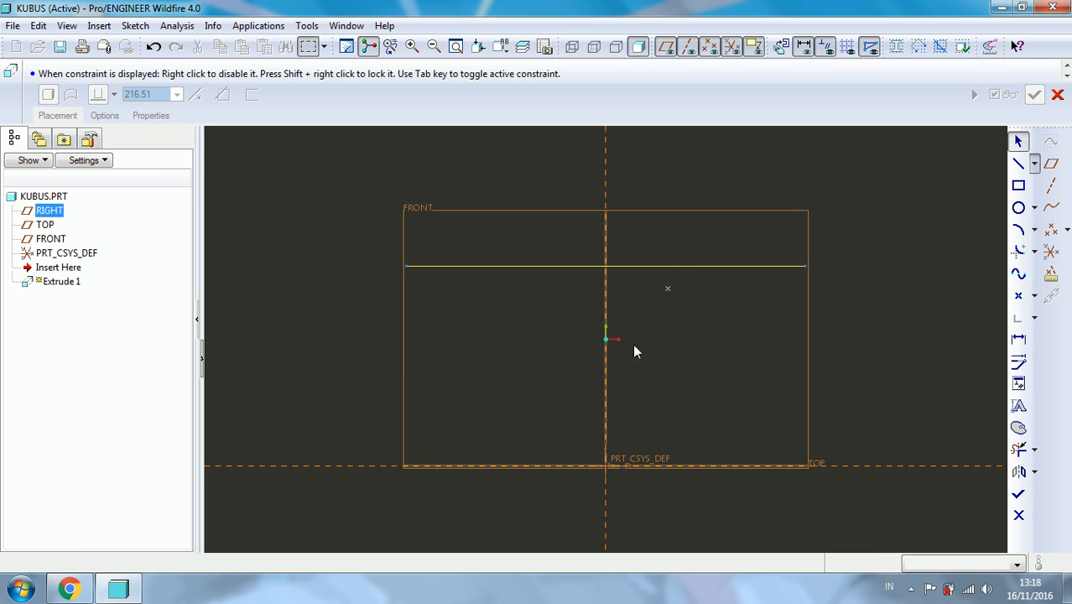
pyautogui.click(606, 466)
pyautogui.click(606, 347)
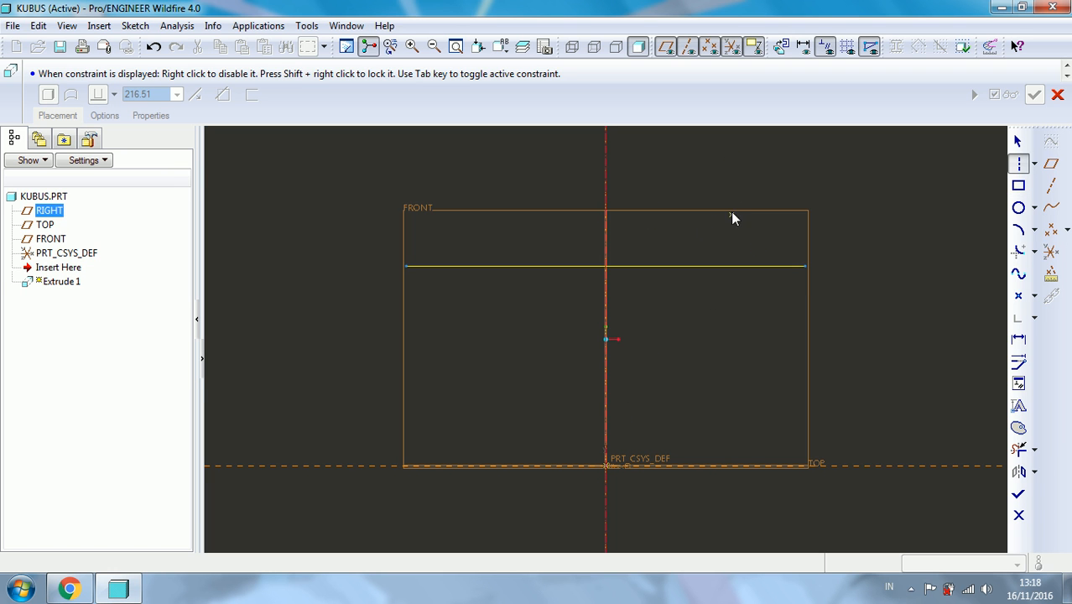
pyautogui.middleClick(705, 196)
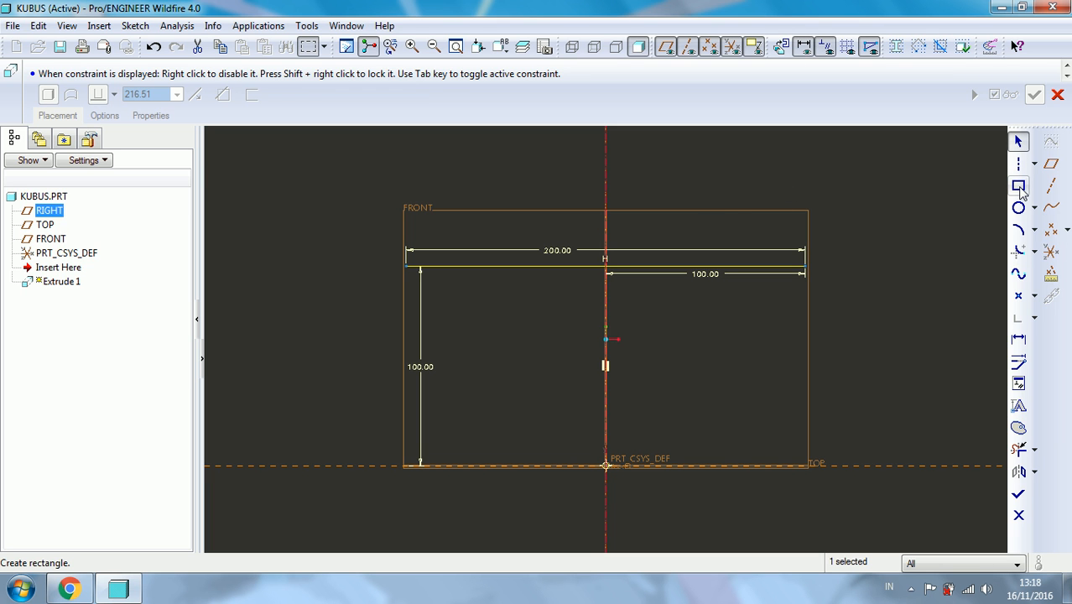
# - Sketch a rectangle about 165 by 101 mm below the horizontal line, spanning both the vertical centerline and the TOP reference
pyautogui.scroll(-1, 672, 252)
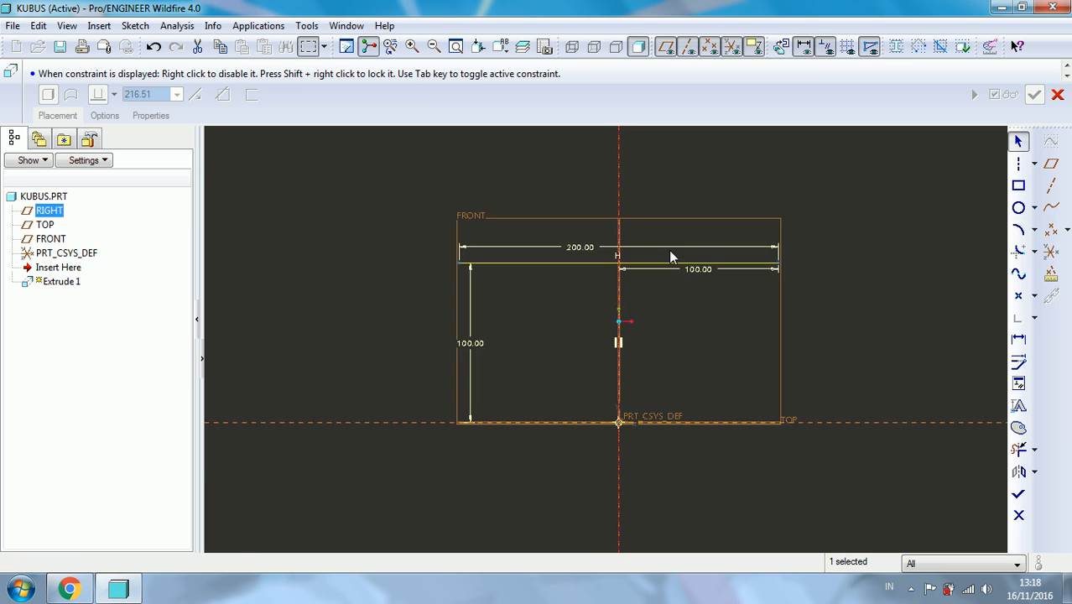
pyautogui.click(1020, 185)
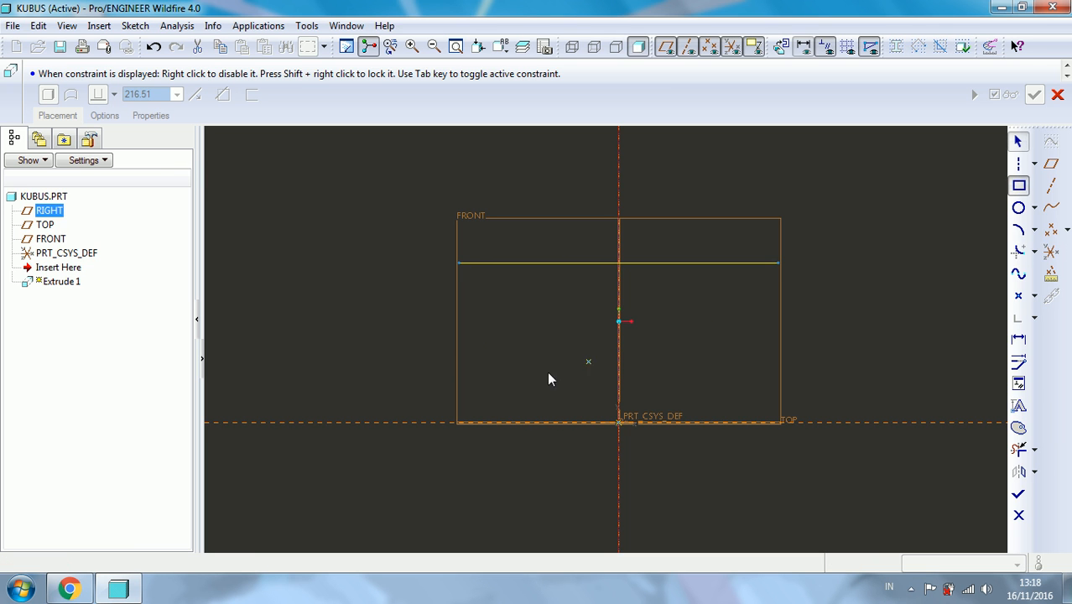
pyautogui.click(763, 485)
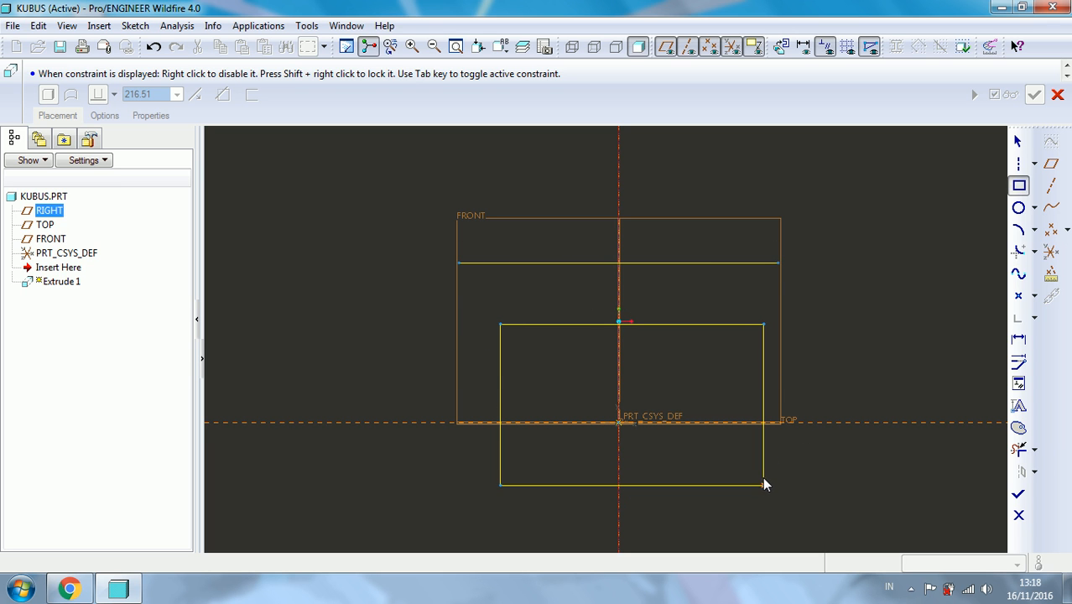
pyautogui.middleClick(827, 315)
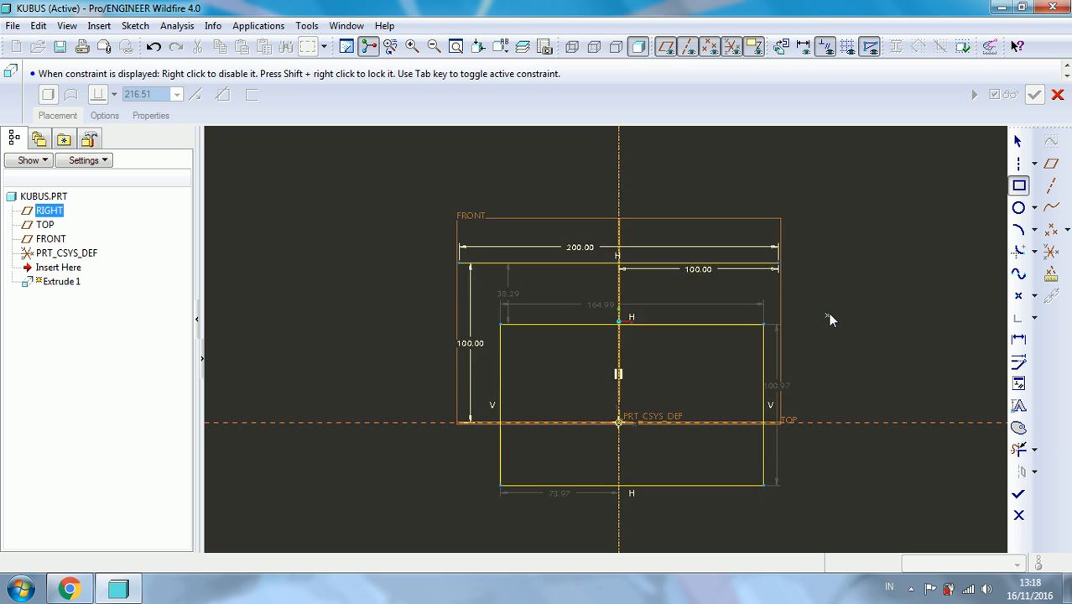
# - Set the rectangle's width and height to 100 mm and the distance from its left edge to the centerline to 50 mm
pyautogui.scroll(1, 826, 314)
pyautogui.scroll(-1, 648, 328)
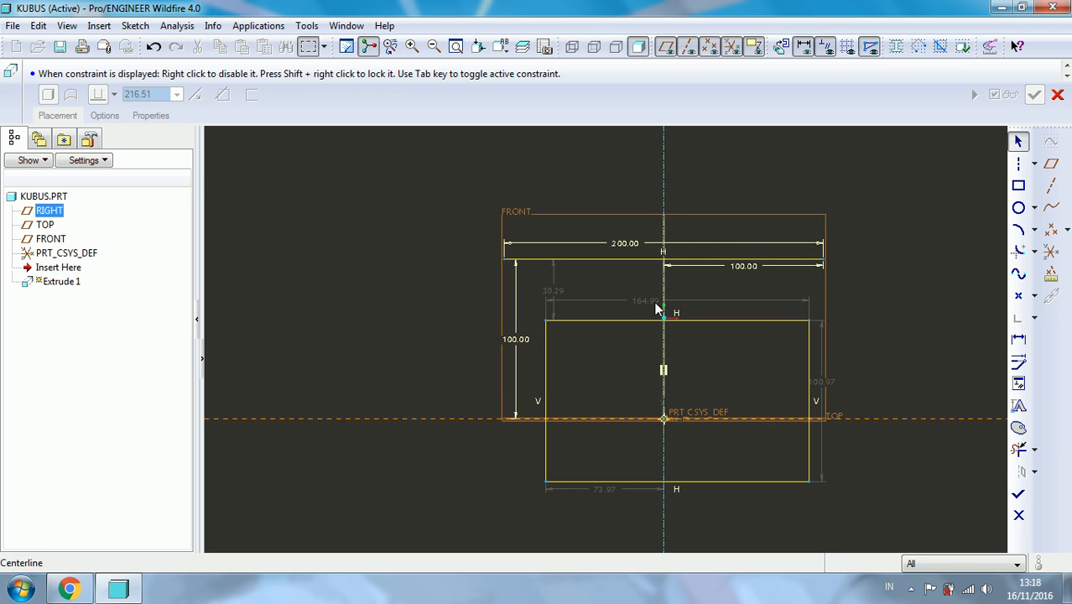
pyautogui.doubleClick(644, 299)
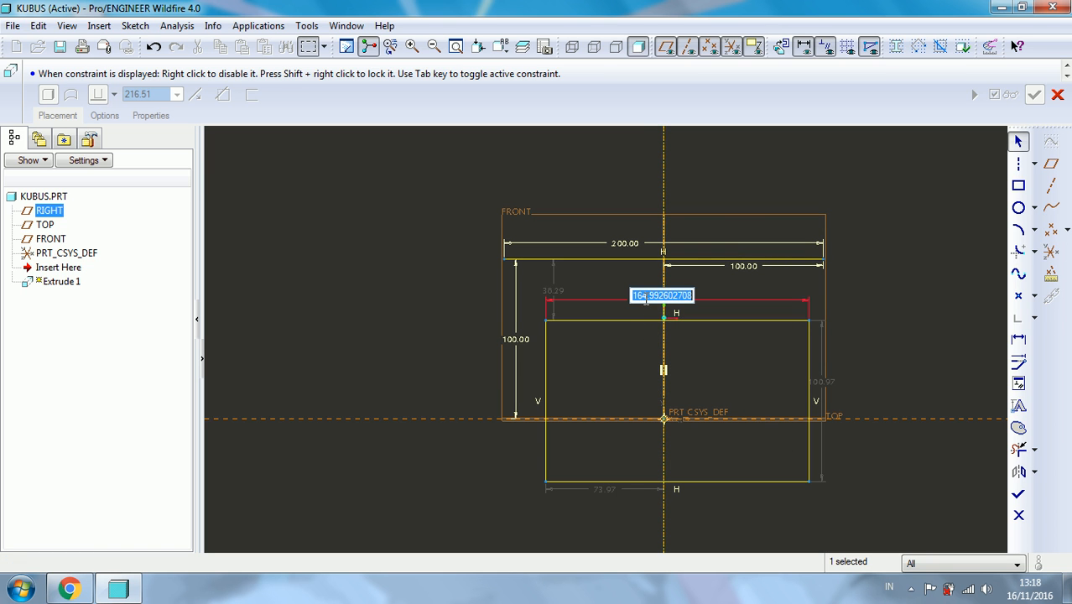
pyautogui.write('100')
pyautogui.press('Return')
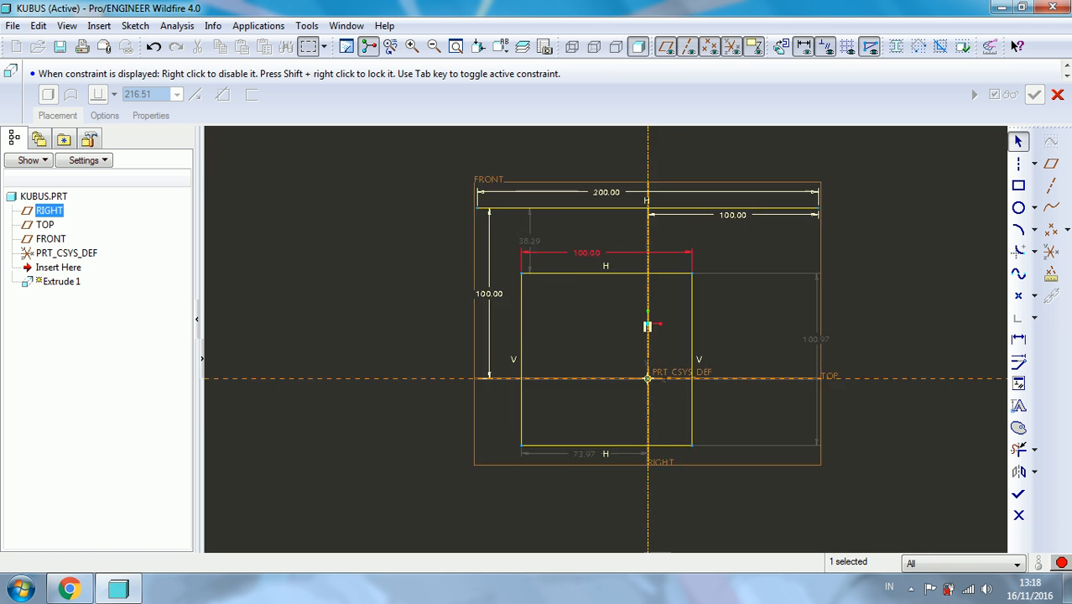
pyautogui.doubleClick(804, 359)
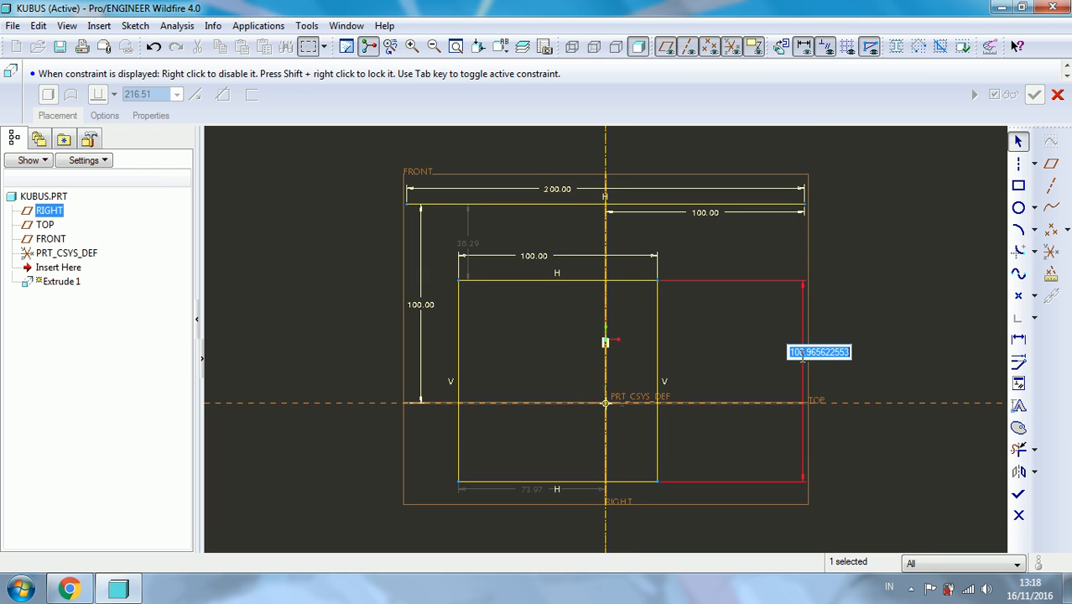
pyautogui.write('100')
pyautogui.press('Return')
pyautogui.doubleClick(533, 489)
pyautogui.write('50')
pyautogui.press('Return')
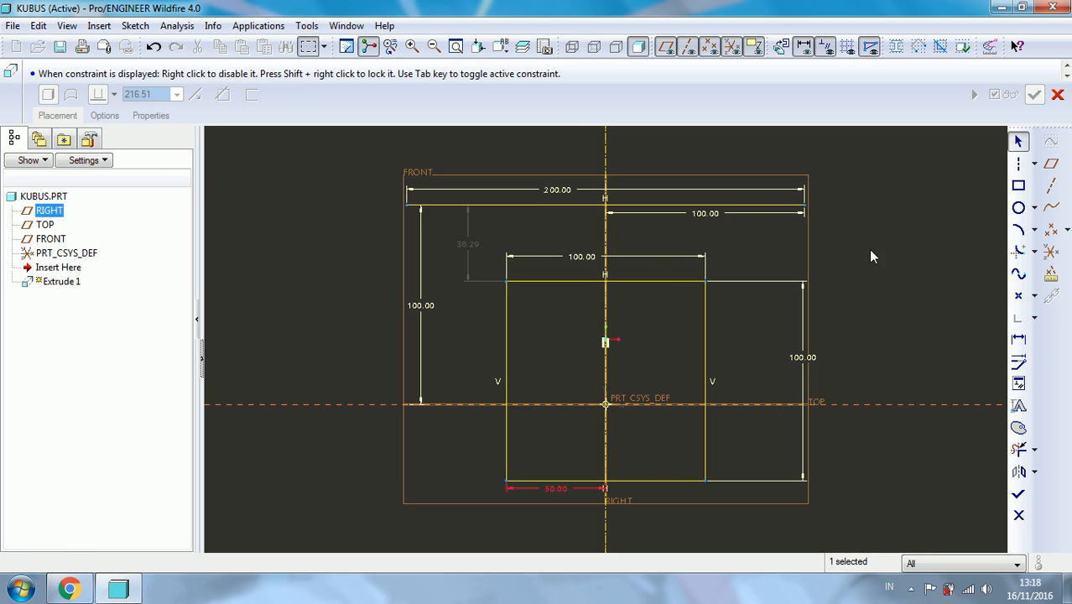
# - Draw a circle centred on the sketch origin and set its diameter to 20 mm
pyautogui.click(1020, 208)
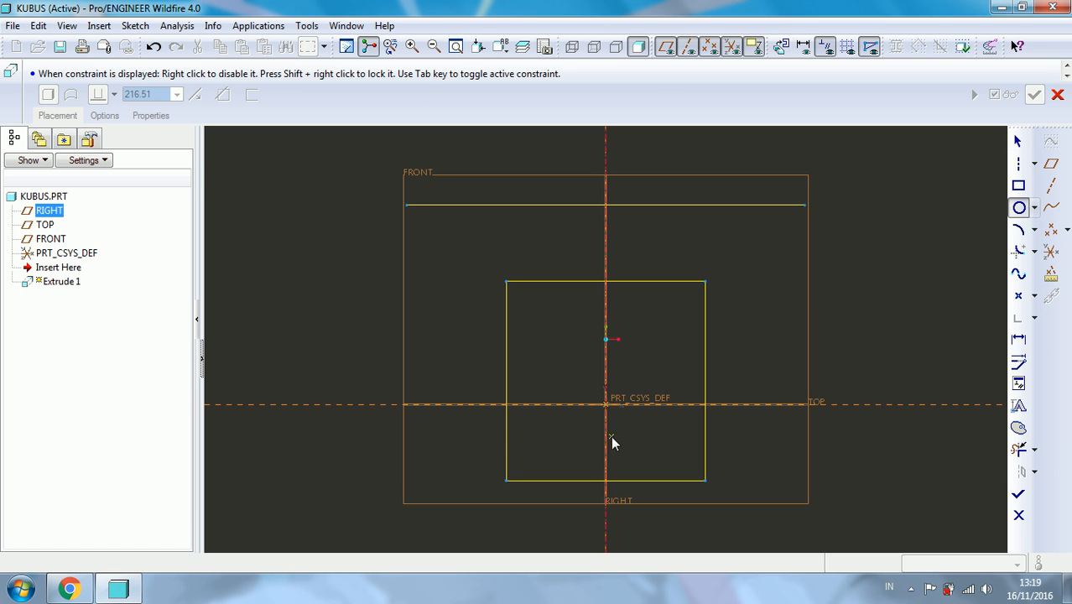
pyautogui.click(607, 406)
pyautogui.click(583, 363)
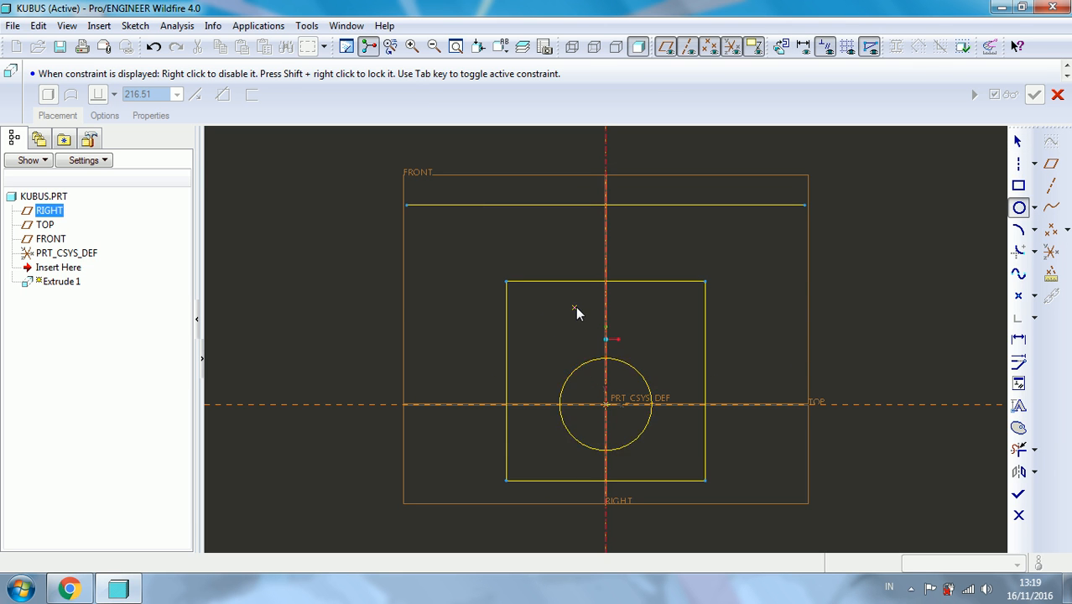
pyautogui.middleClick(550, 324)
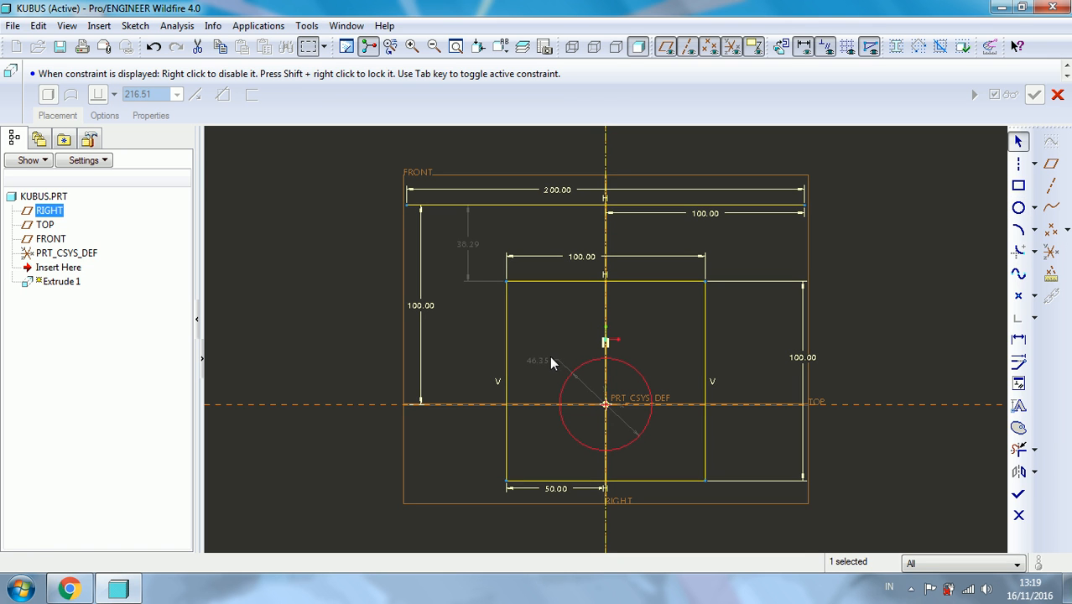
pyautogui.doubleClick(542, 359)
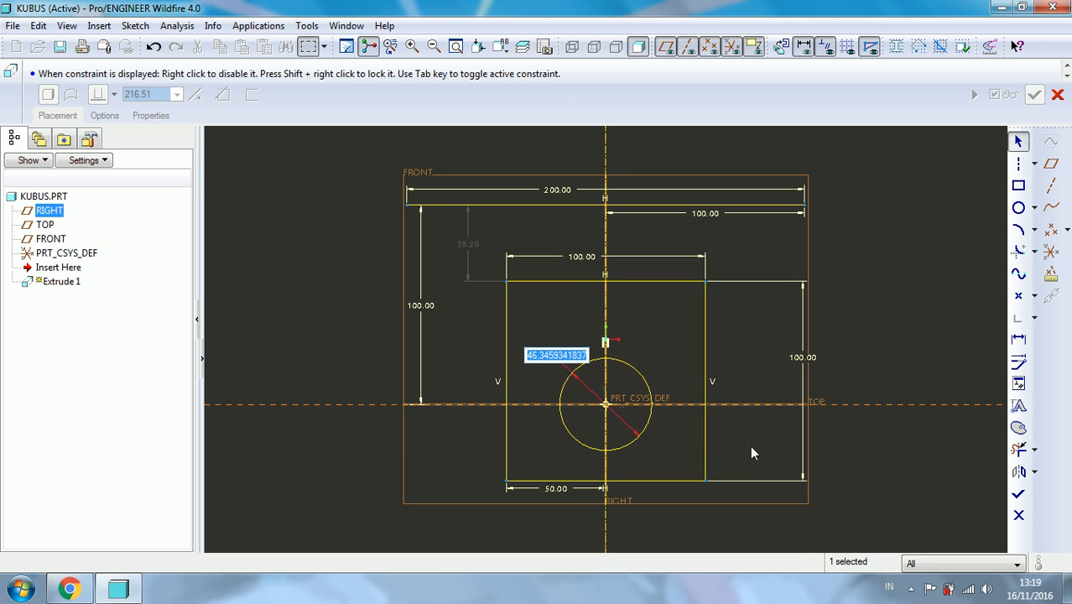
pyautogui.write('20')
pyautogui.press('Return')
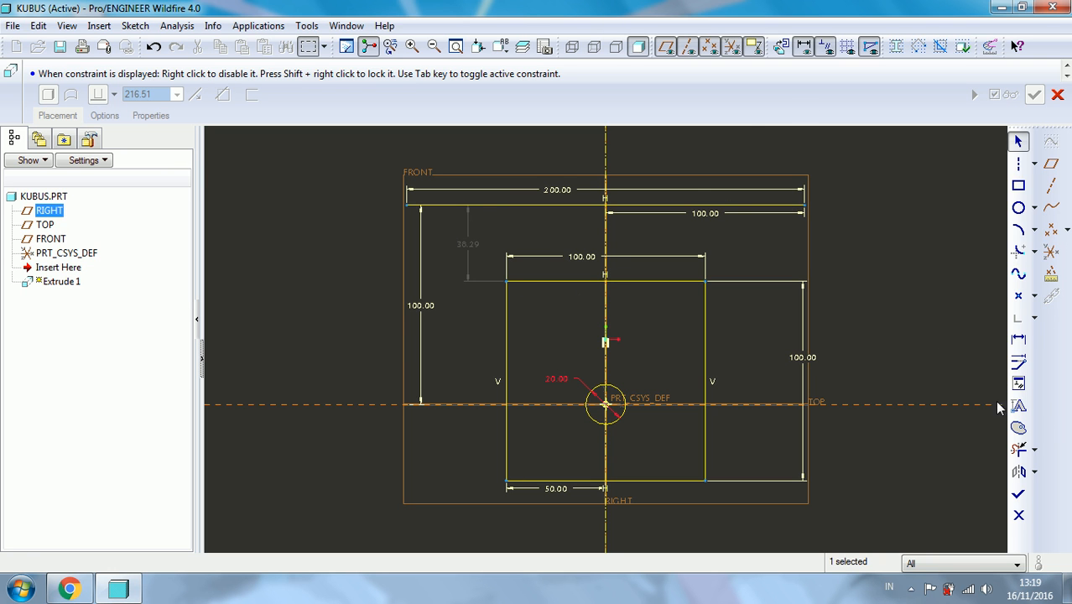
# - Trim away the horizontal line, the rectangle and the circle with Delete Segment, keeping only the vertical centerline
pyautogui.click(1019, 451)
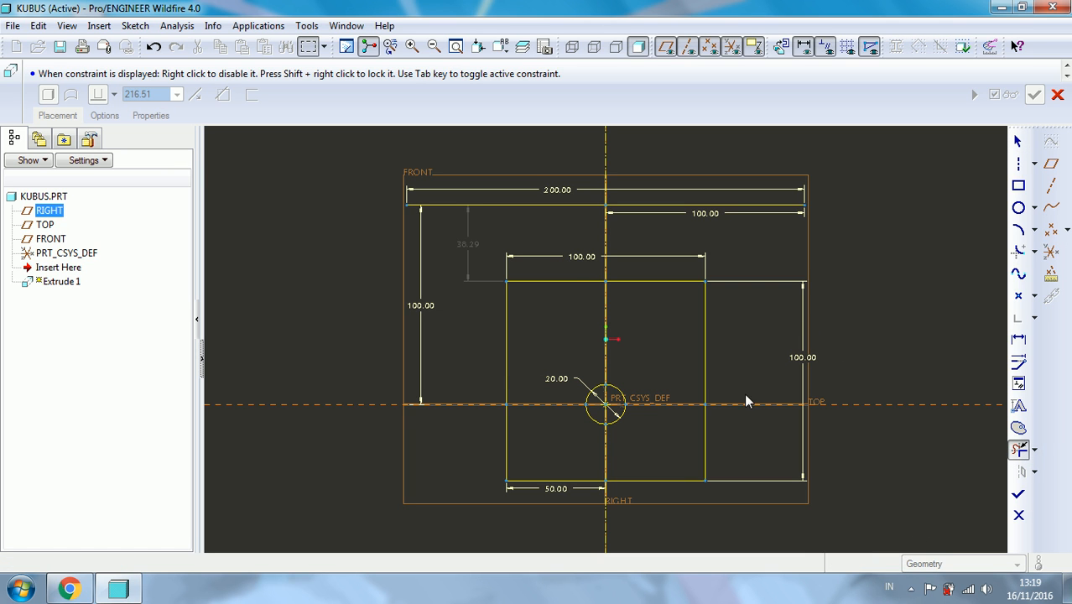
pyautogui.moveTo(743, 342)
pyautogui.mouseDown()
pyautogui.moveTo(704, 404)
pyautogui.moveTo(708, 444)
pyautogui.mouseUp()
pyautogui.moveTo(599, 502)
pyautogui.mouseDown()
pyautogui.moveTo(488, 396)
pyautogui.moveTo(551, 305)
pyautogui.mouseUp()
pyautogui.moveTo(623, 274)
pyautogui.mouseDown()
pyautogui.moveTo(643, 295)
pyautogui.moveTo(703, 204)
pyautogui.mouseUp()
pyautogui.moveTo(588, 184); pyautogui.dragTo(552, 243)
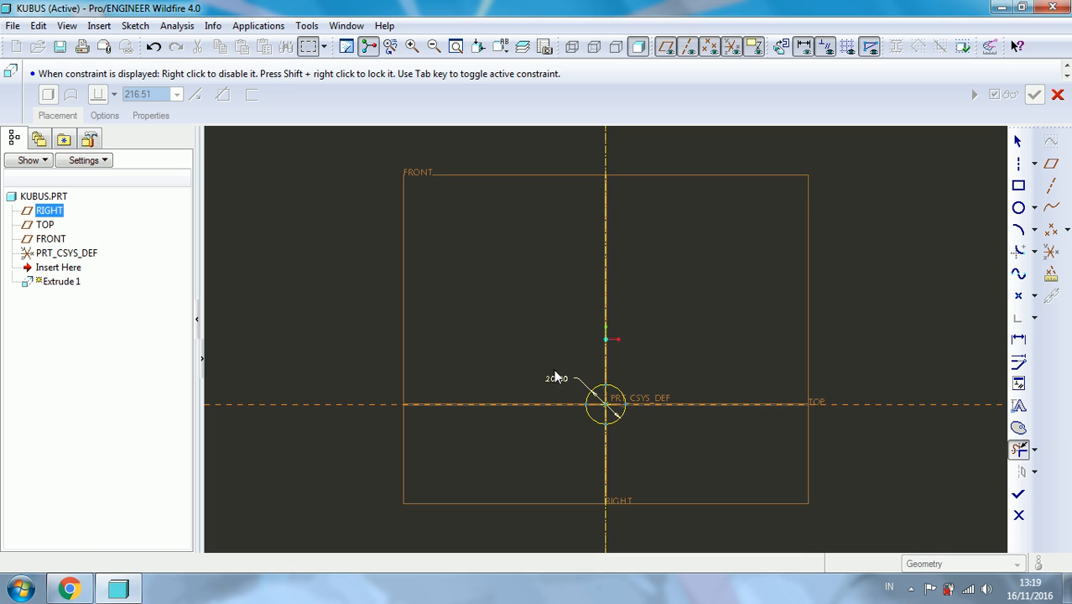
pyautogui.moveTo(577, 378)
pyautogui.mouseDown()
pyautogui.moveTo(619, 422)
pyautogui.moveTo(579, 421)
pyautogui.mouseUp()
pyautogui.middleClick(675, 279)
# - Sketch a rectangle about 83 by 78 mm around the origin, symmetric about the vertical centerline
pyautogui.scroll(1, 675, 278)
pyautogui.scroll(-1, 675, 278)
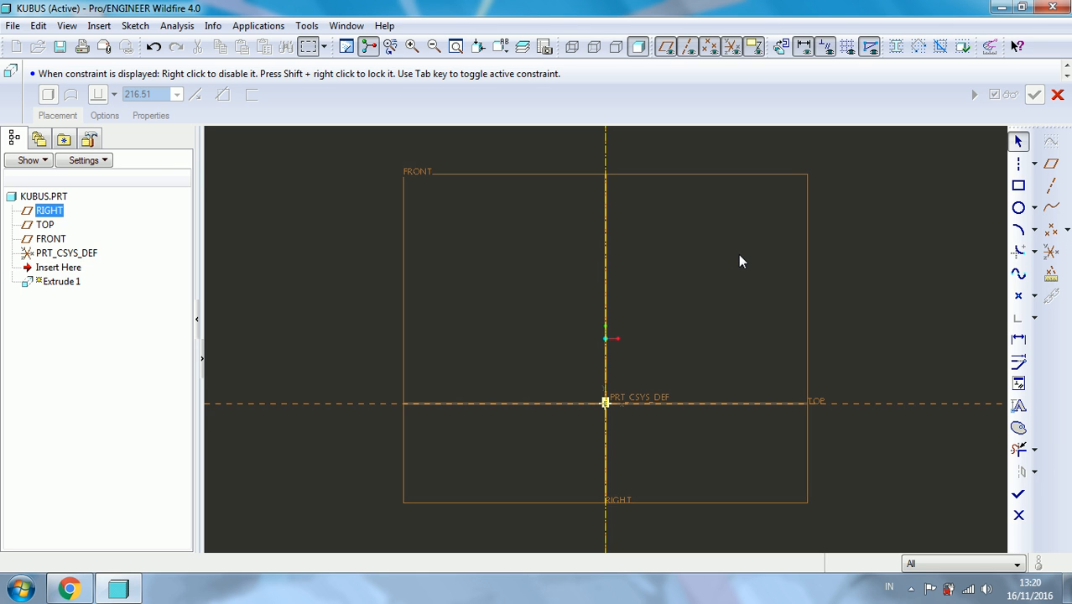
pyautogui.click(1026, 187)
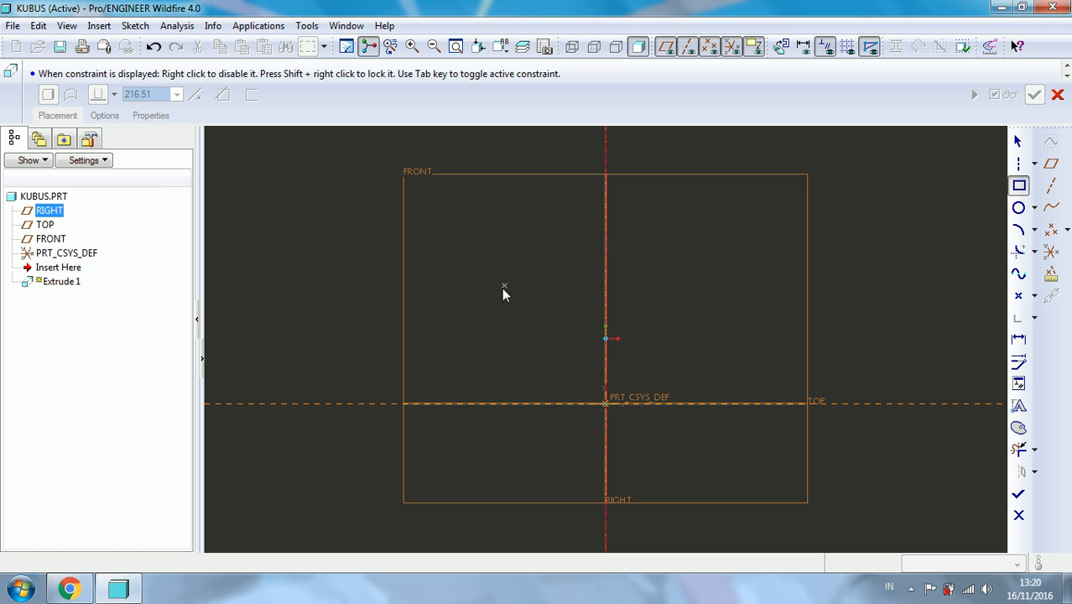
pyautogui.scroll(1, 564, 386)
pyautogui.scroll(-2, 586, 432)
pyautogui.scroll(-1, 579, 427)
pyautogui.scroll(1, 568, 369)
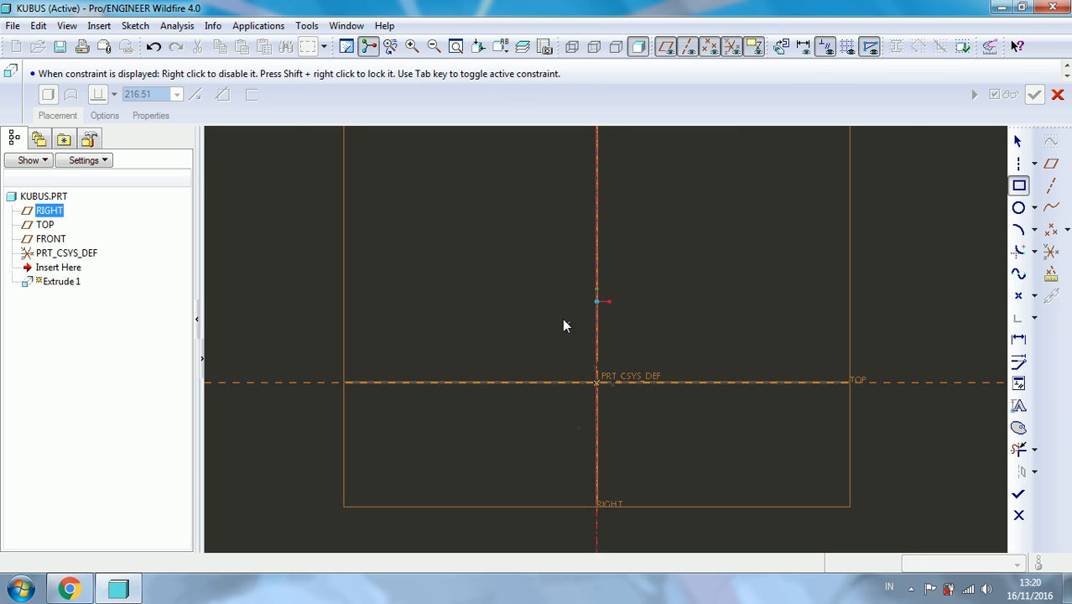
pyautogui.click(493, 281)
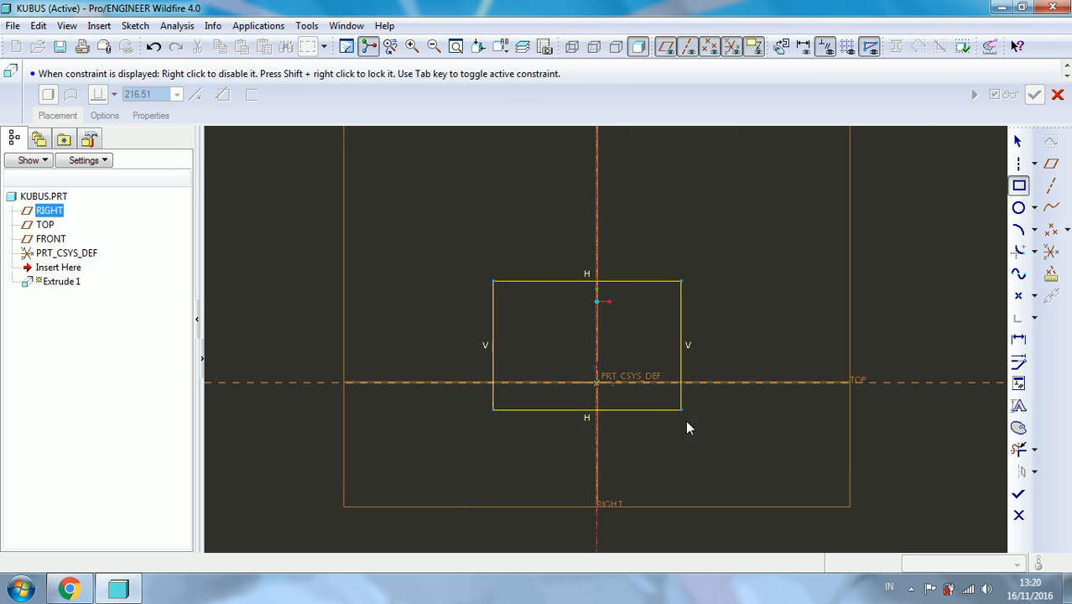
pyautogui.click(698, 475)
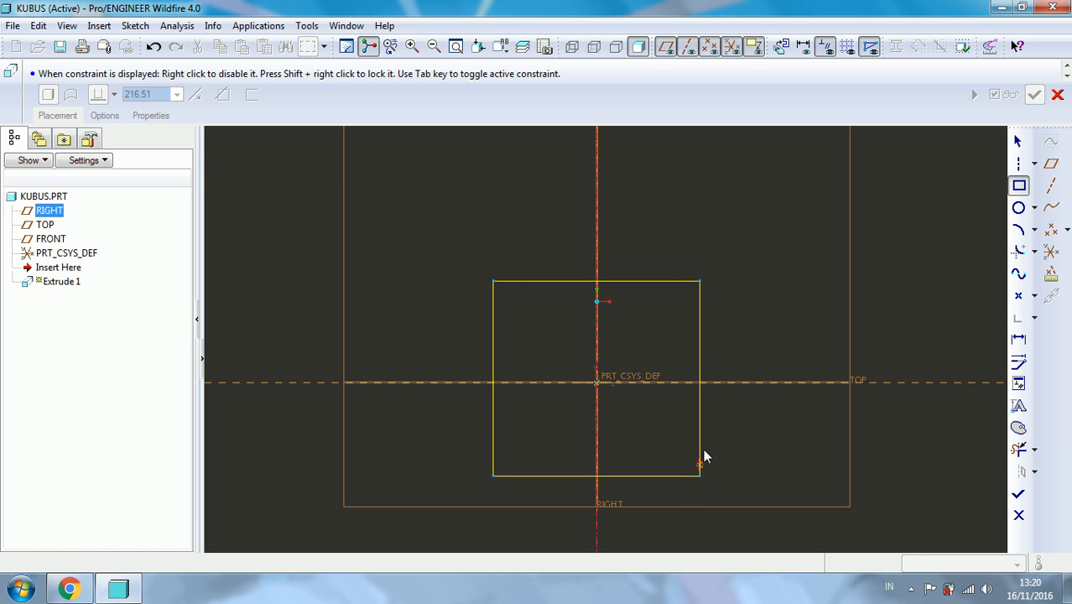
pyautogui.middleClick(757, 268)
# - Set the rectangle's width to 100 mm
pyautogui.scroll(-1, 756, 275)
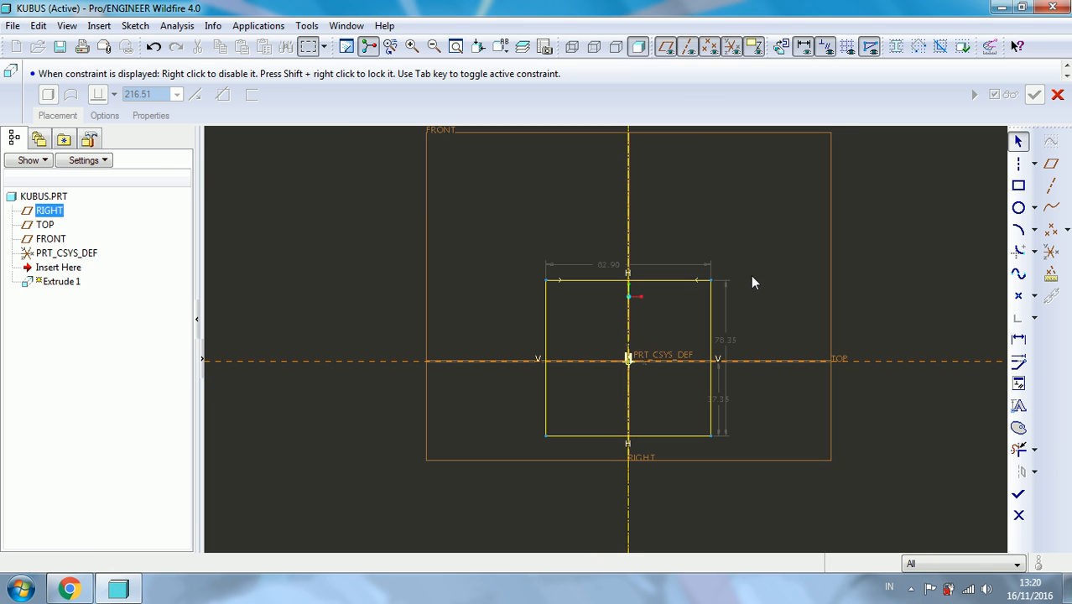
pyautogui.doubleClick(600, 266)
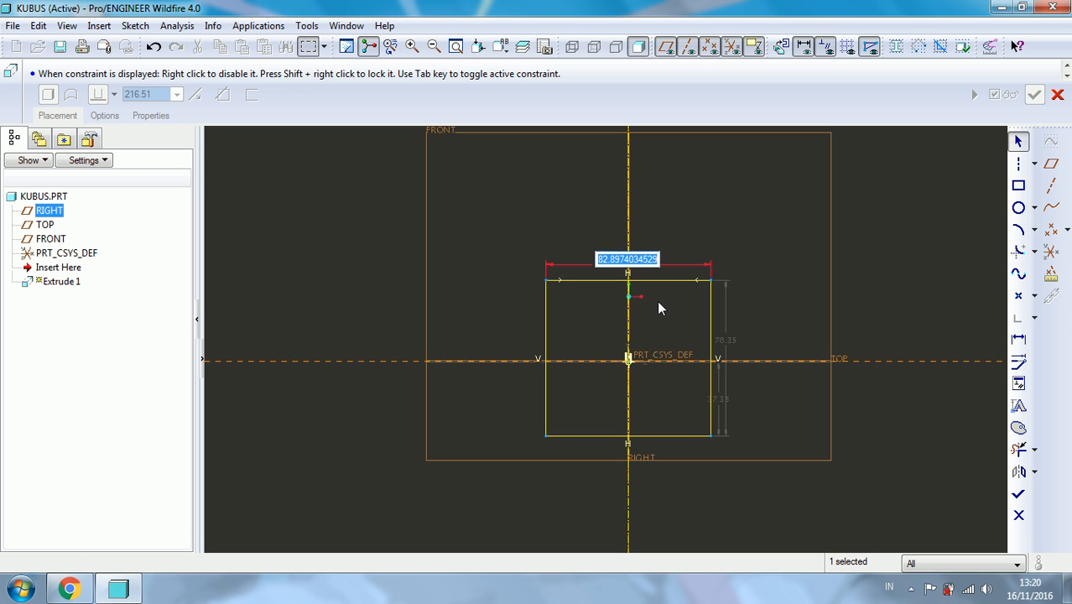
pyautogui.write('100')
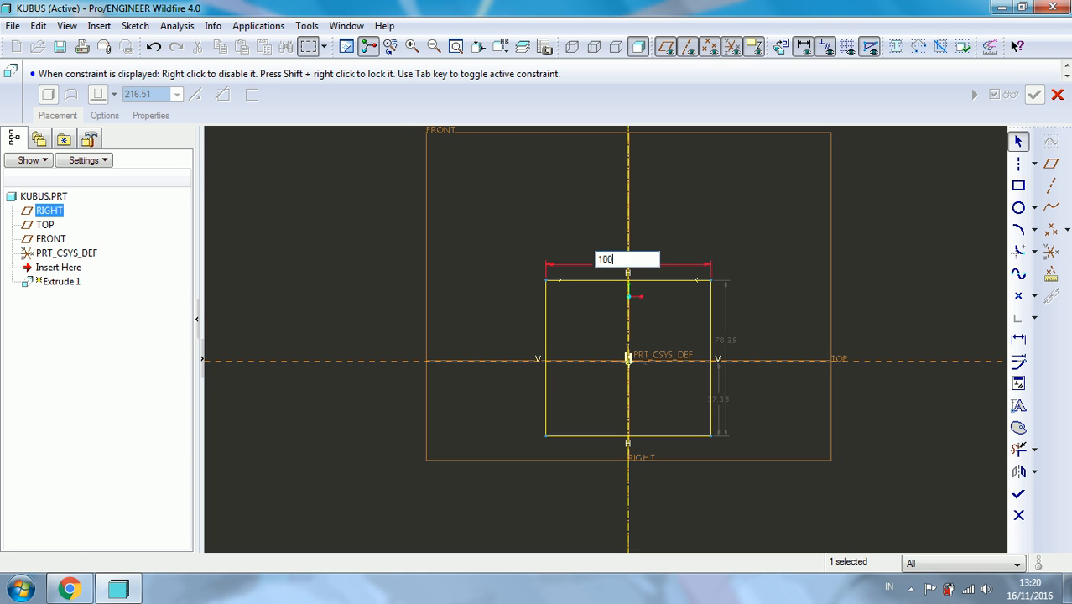
pyautogui.press('Return')
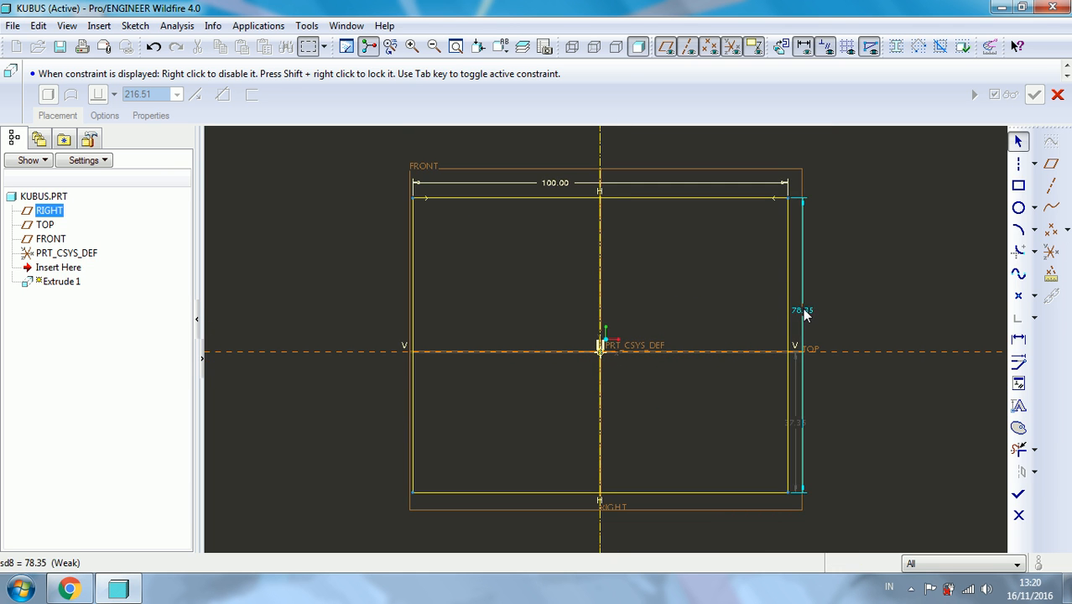
# - Set the rectangle's height to 100 mm and the distance from its lower edge to the horizontal reference to 50 mm
pyautogui.doubleClick(802, 307)
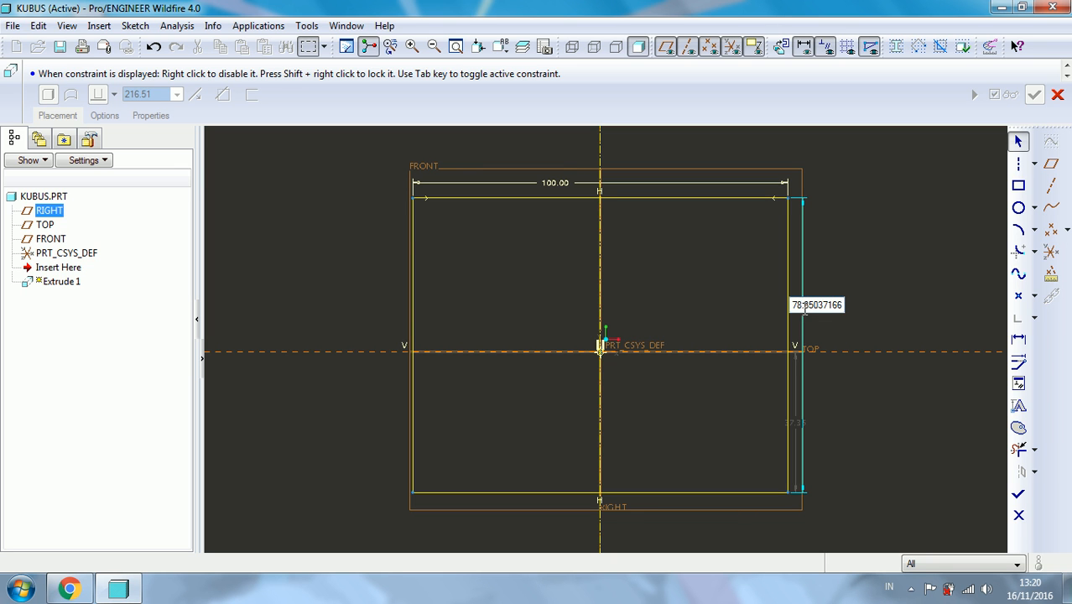
pyautogui.write('100')
pyautogui.press('Return')
pyautogui.doubleClick(756, 441)
pyautogui.write('50')
pyautogui.press('Return')
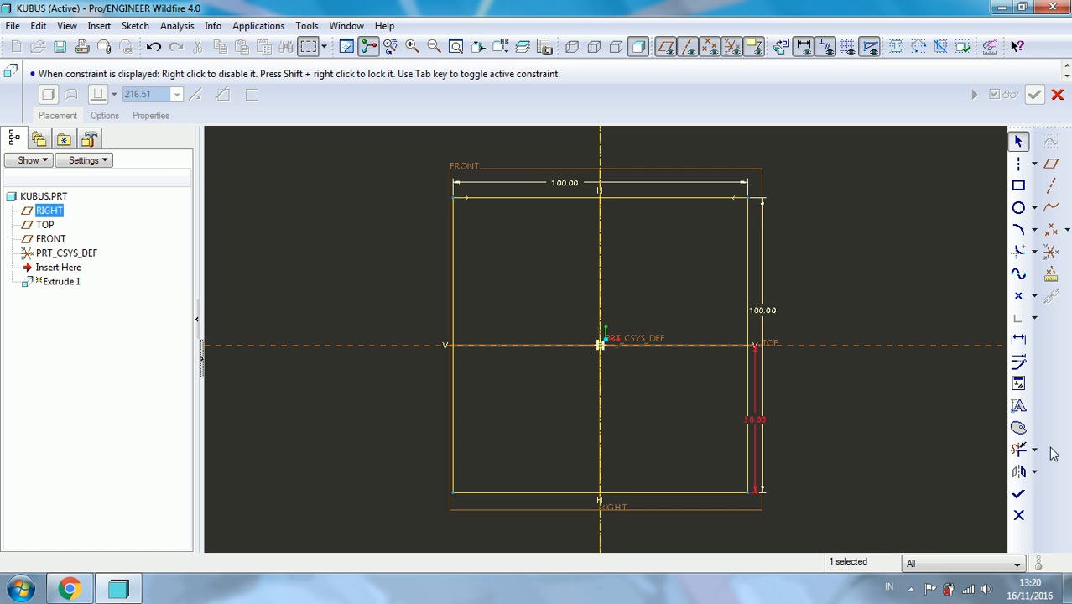
# - Finish the sketch and complete the extrusion with its preset depth
pyautogui.click(1016, 497)
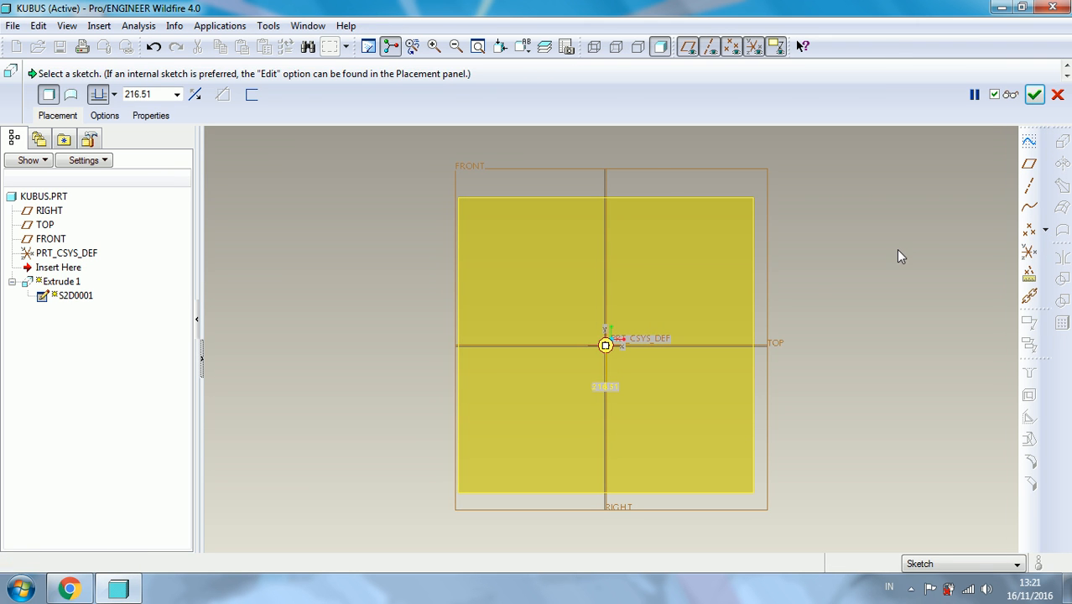
pyautogui.middleClick(831, 203)
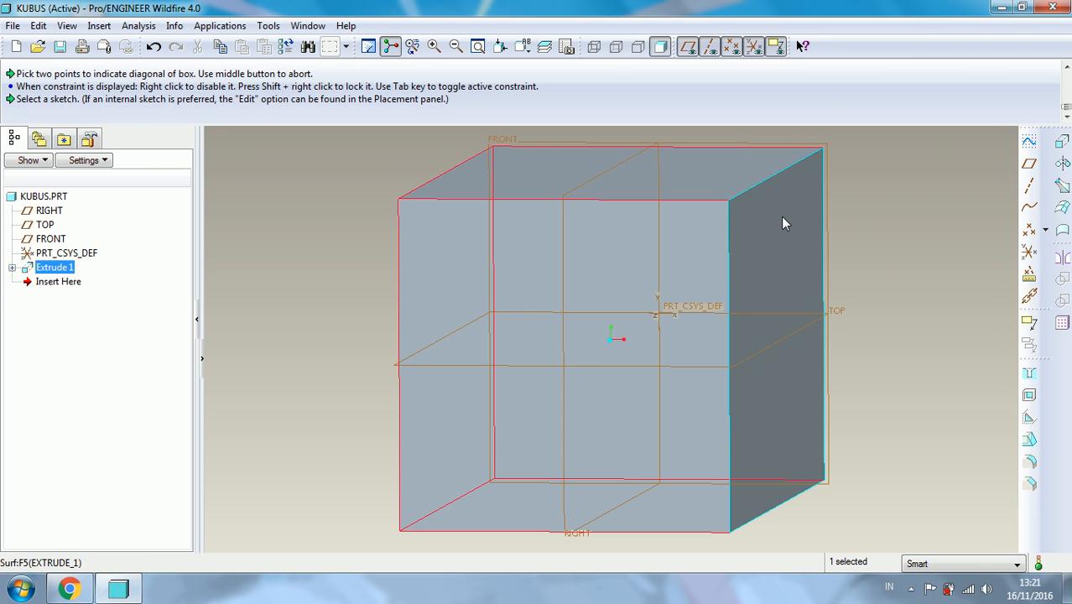
# - Examine the extruded block from several angles to judge its proportions
pyautogui.rightClick(74, 271)
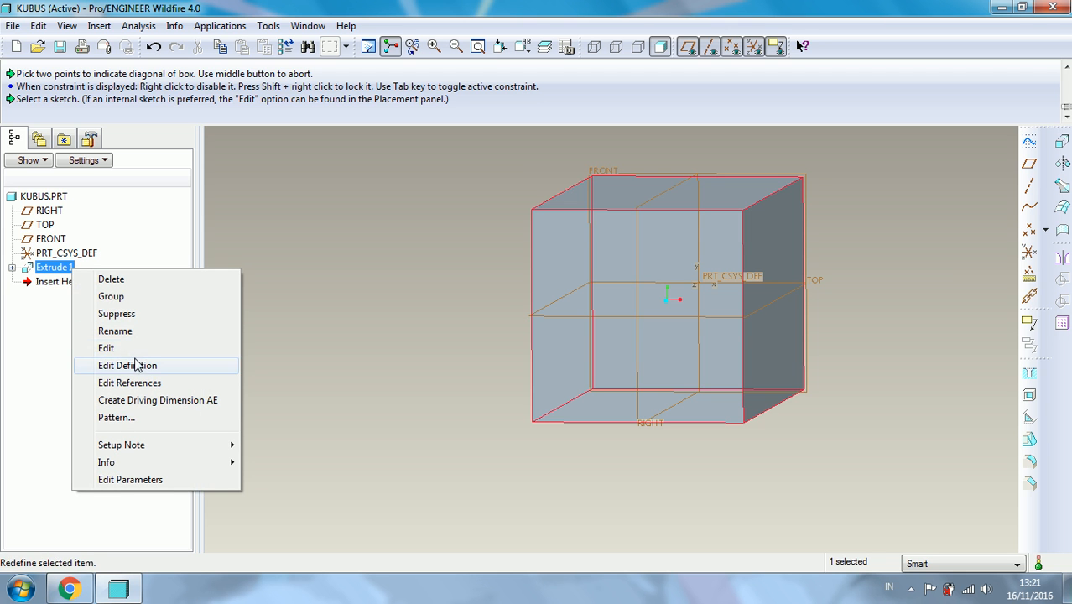
pyautogui.click(457, 185)
pyautogui.scroll(-1, 518, 210)
pyautogui.moveTo(526, 279); pyautogui.dragTo(390, 397, button='middle')
pyautogui.scroll(2, 545, 201)
pyautogui.scroll(-4, 587, 205)
pyautogui.scroll(-3, 568, 220)
pyautogui.scroll(1, 567, 220)
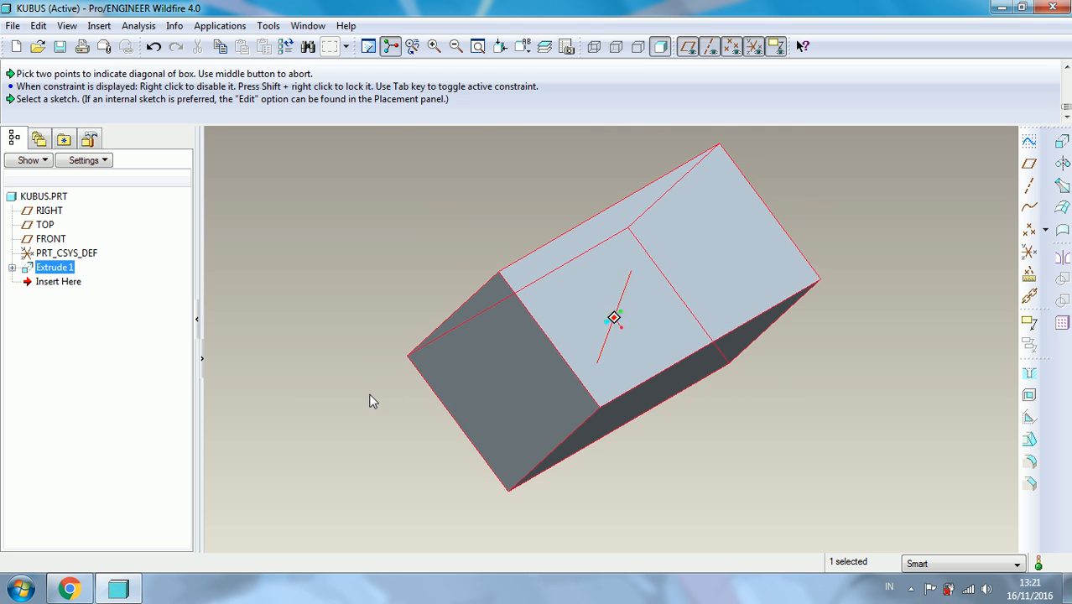
# - Redefine the extrusion with a depth of 100 mm
pyautogui.rightClick(66, 271)
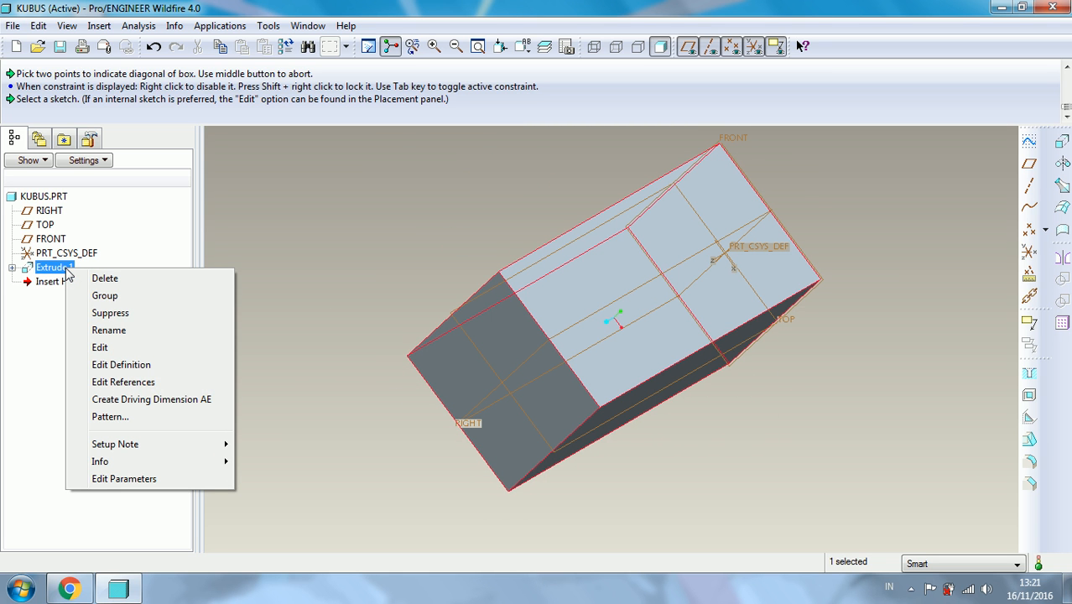
pyautogui.click(135, 364)
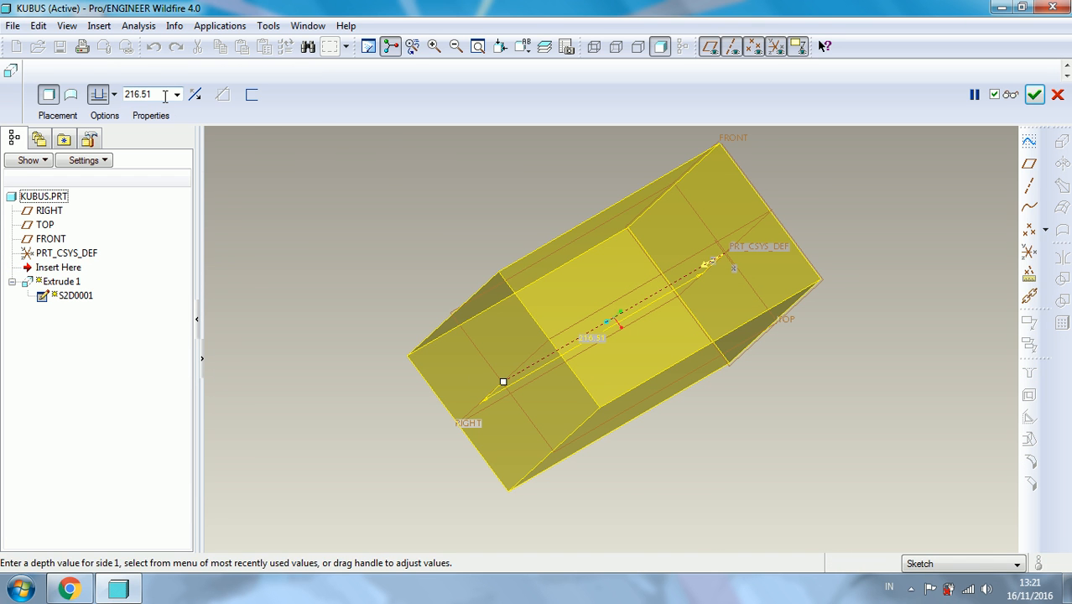
pyautogui.click(164, 94)
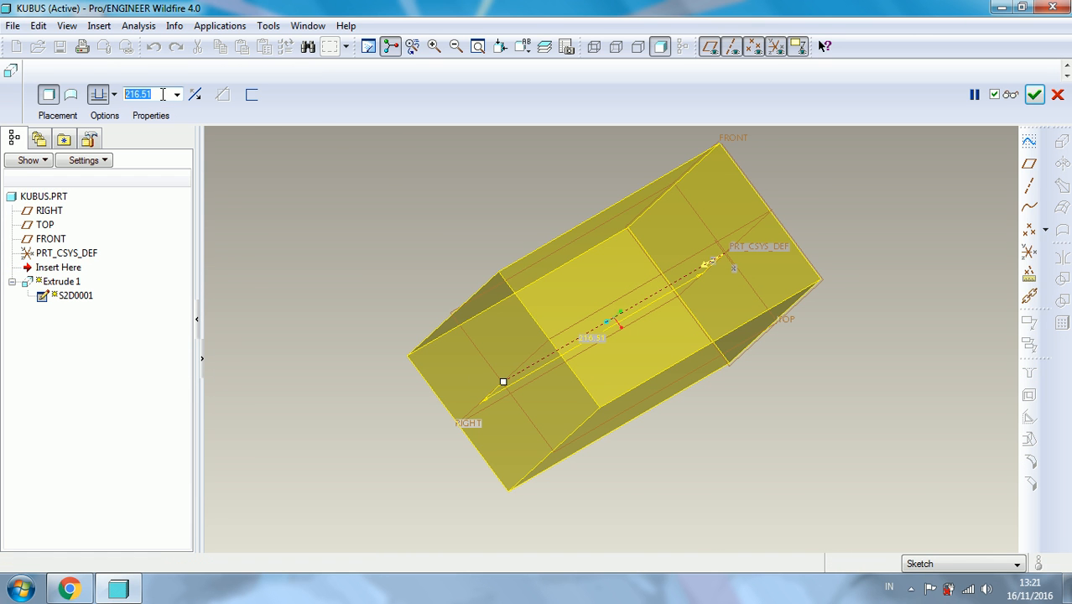
pyautogui.write('100')
pyautogui.press('Return')
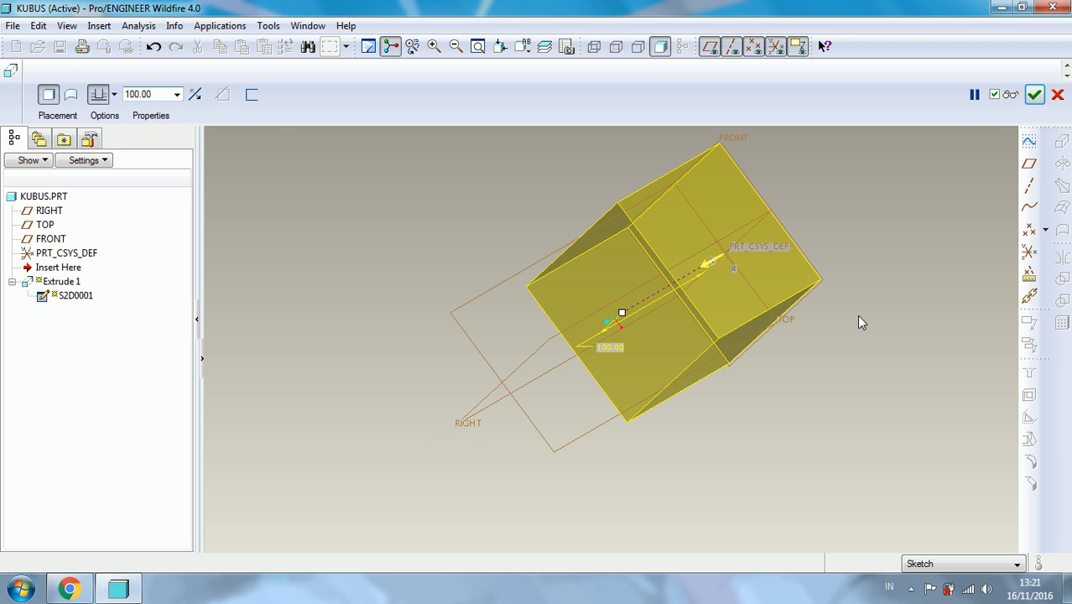
pyautogui.moveTo(857, 309); pyautogui.dragTo(625, 314, button='middle')
pyautogui.middleClick(625, 314)
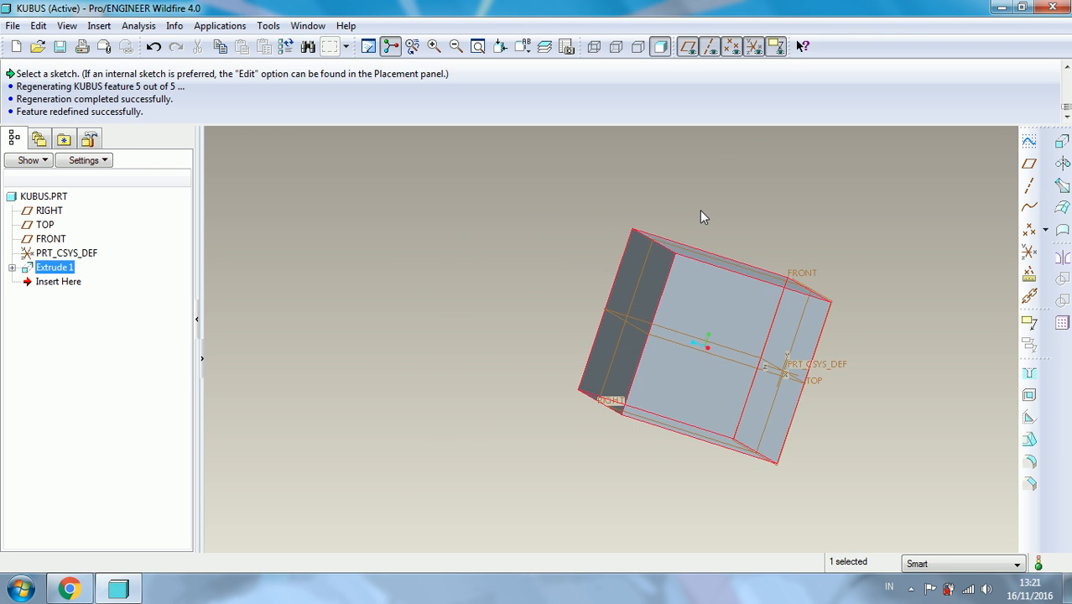
# - Examine the cube relative to the FRONT plane and reopen the definition of Extrude 1 for editing
pyautogui.moveTo(520, 235)
pyautogui.mouseDown(button='middle')
pyautogui.moveTo(591, 293)
pyautogui.moveTo(596, 323)
pyautogui.moveTo(709, 270)
pyautogui.moveTo(651, 318)
pyautogui.moveTo(567, 354)
pyautogui.moveTo(636, 307)
pyautogui.mouseUp(button='middle')
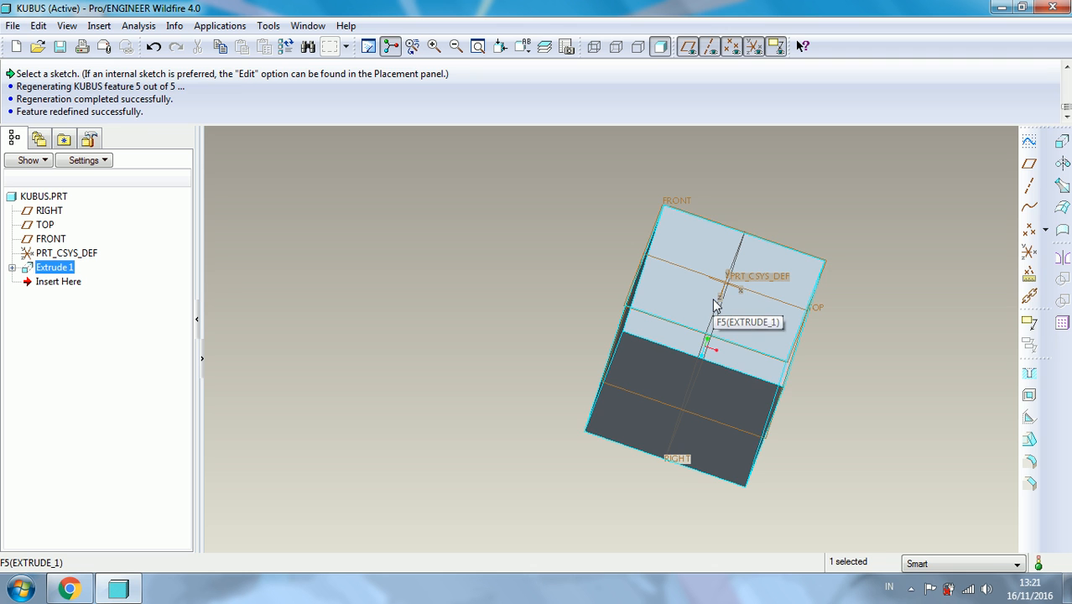
pyautogui.hotkey('ctrl', 'd')
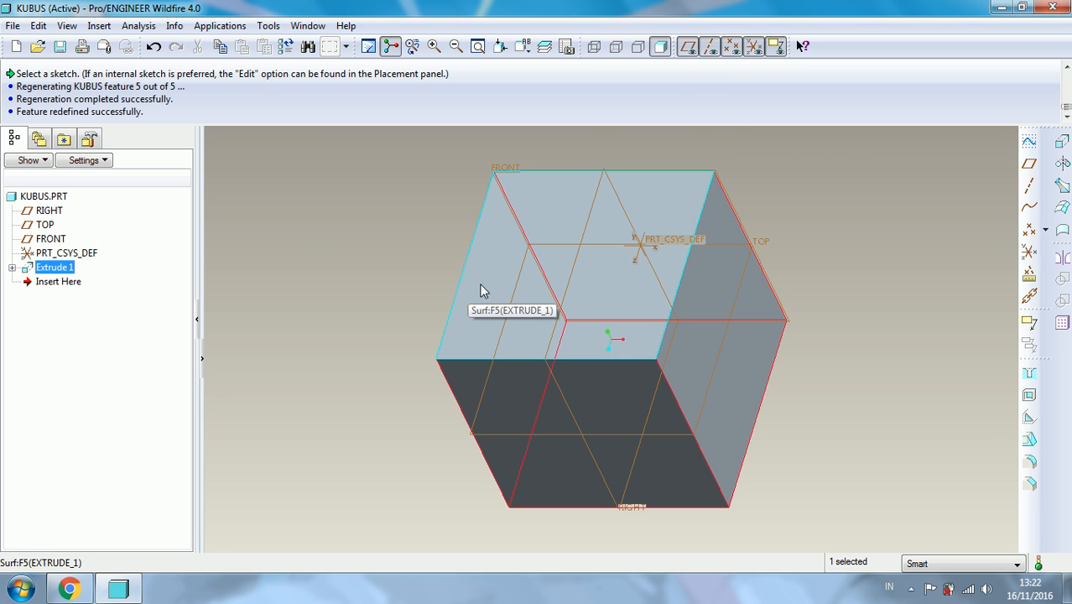
pyautogui.moveTo(503, 261); pyautogui.dragTo(532, 232, button='middle')
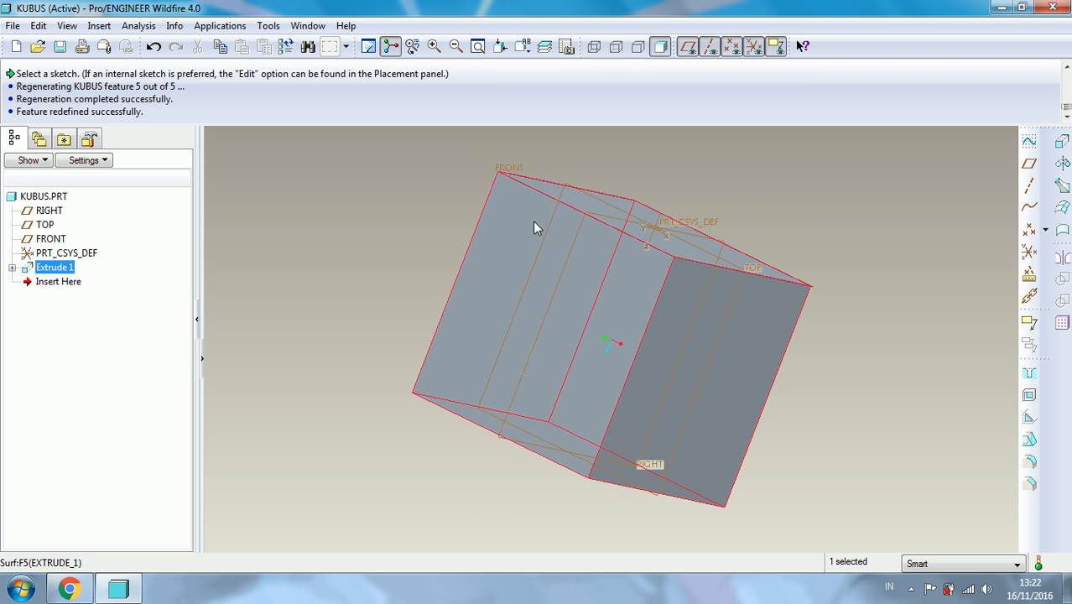
pyautogui.click(516, 171)
pyautogui.click(315, 246)
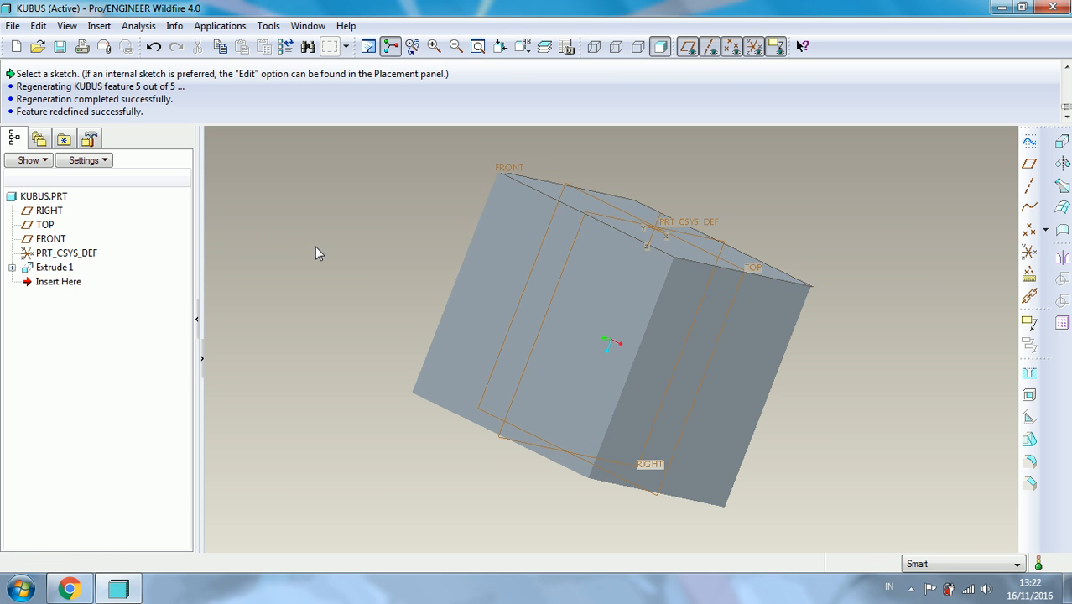
pyautogui.rightClick(69, 269)
pyautogui.click(92, 367)
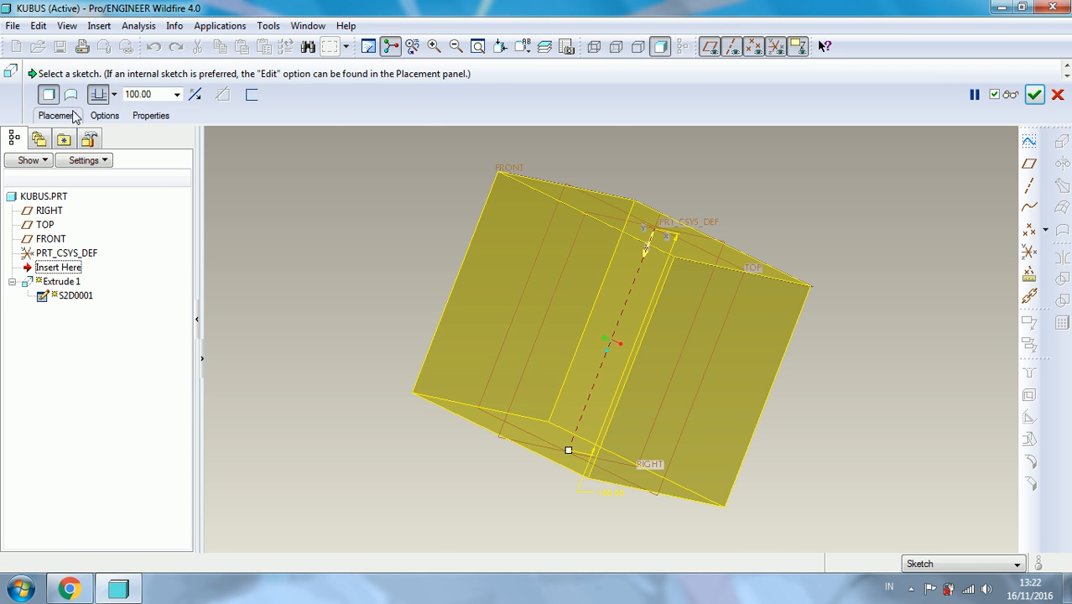
# - Try the Symmetric depth option for side 1 of the extrusion and switch it back to Blind
pyautogui.click(94, 117)
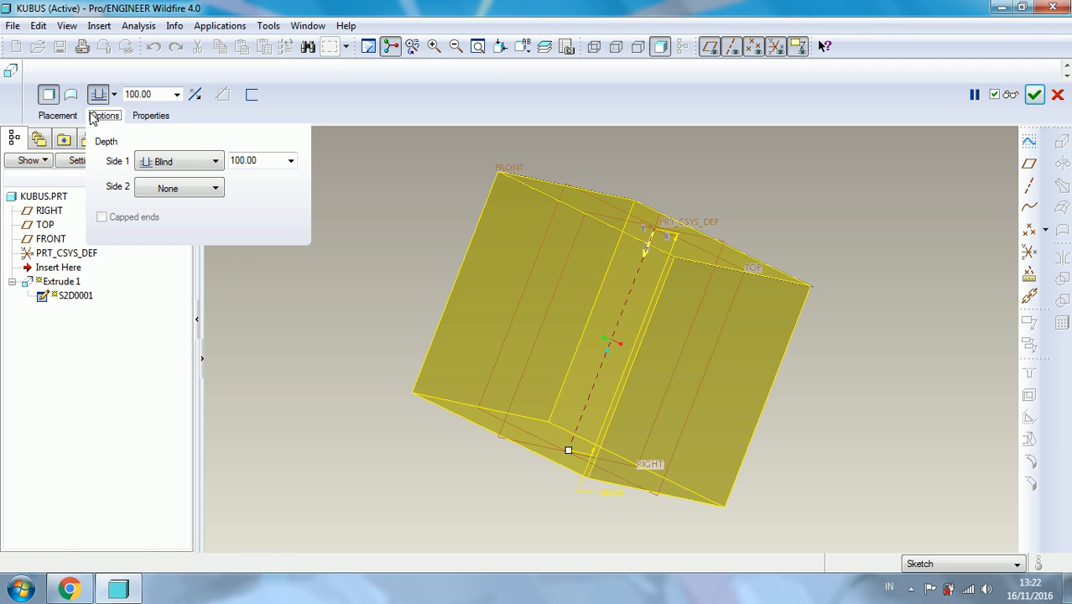
pyautogui.click(216, 162)
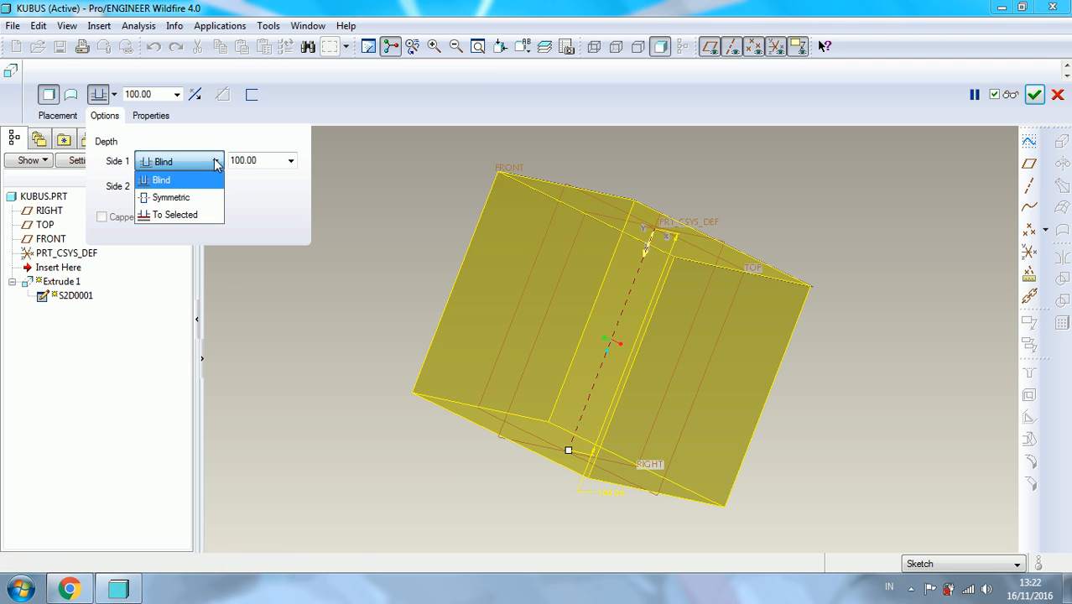
pyautogui.click(200, 198)
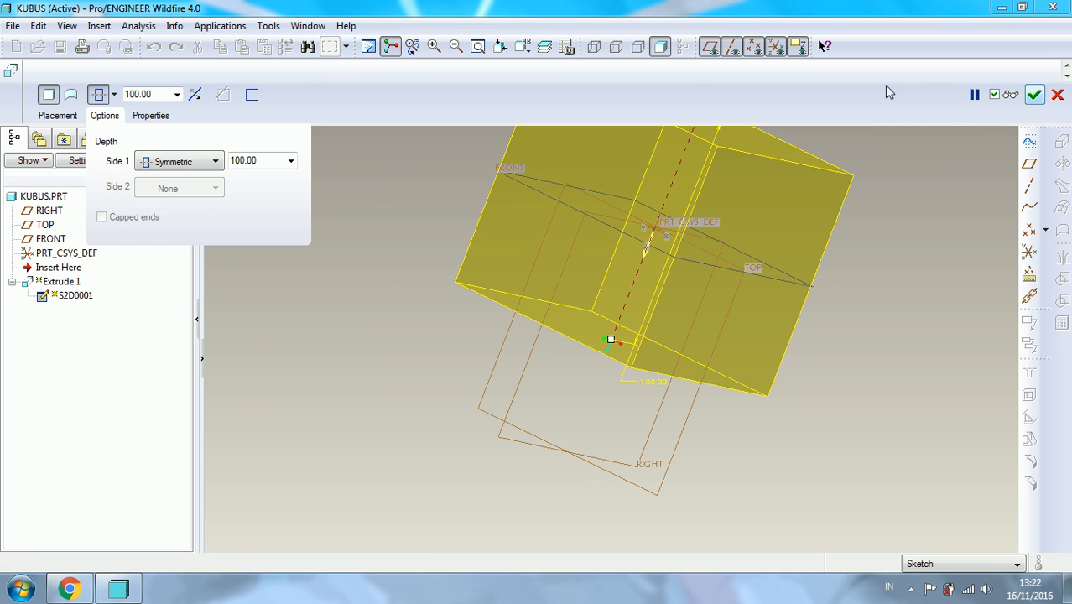
pyautogui.click(179, 161)
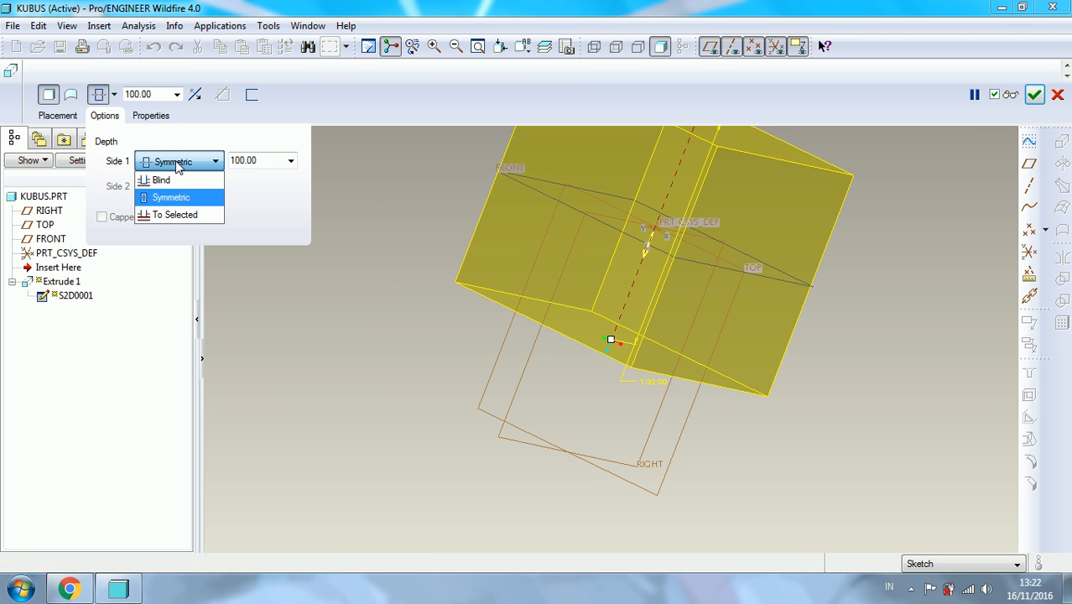
pyautogui.click(161, 180)
pyautogui.click(106, 115)
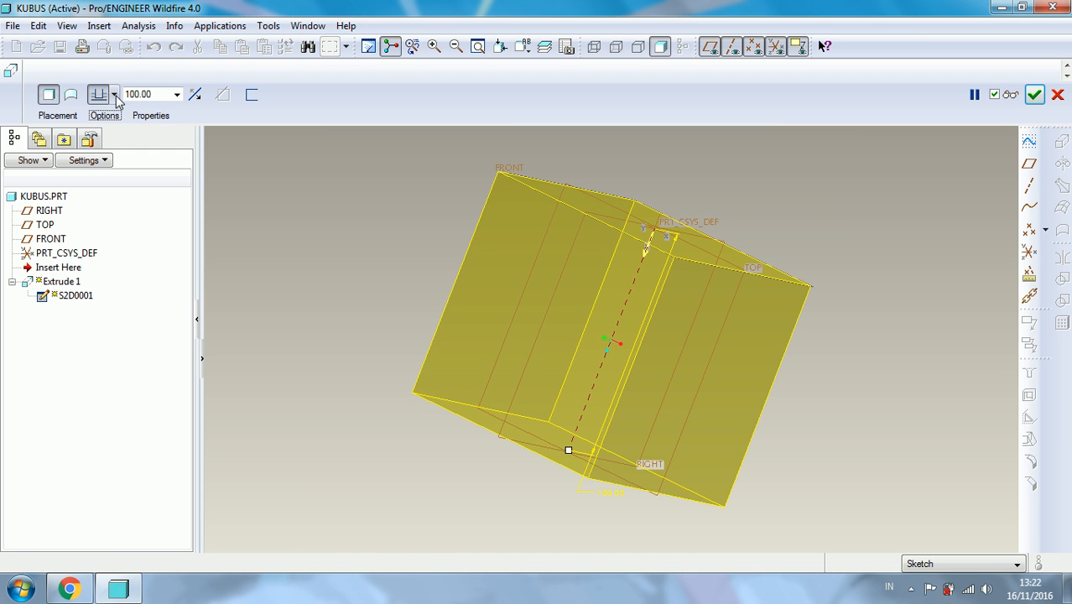
# - Make the 100 mm extrusion symmetric about its sketch plane and complete the feature
pyautogui.click(116, 96)
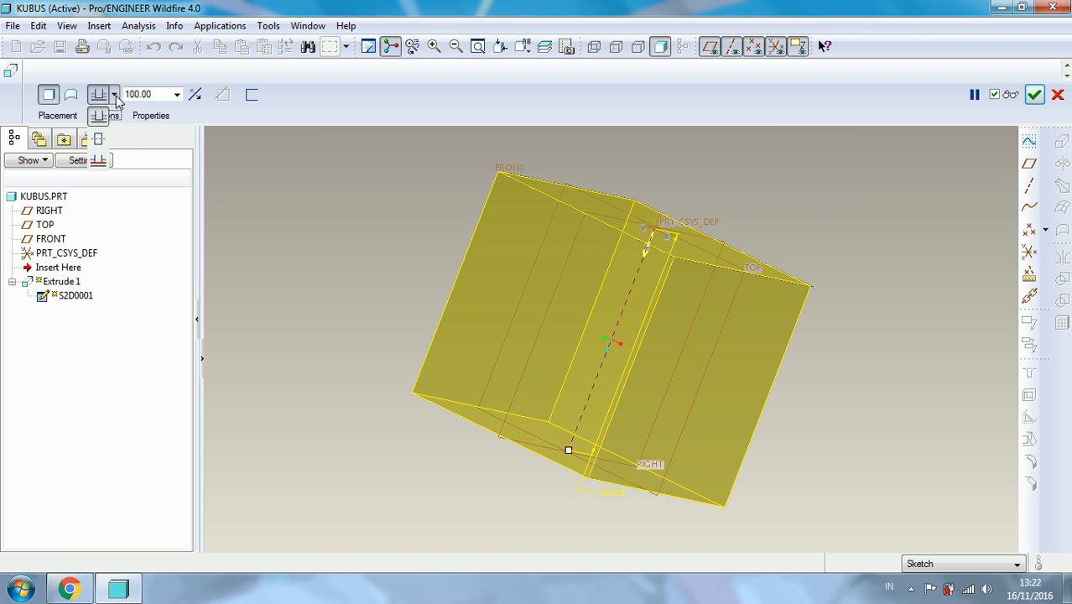
pyautogui.click(101, 138)
pyautogui.click(1035, 94)
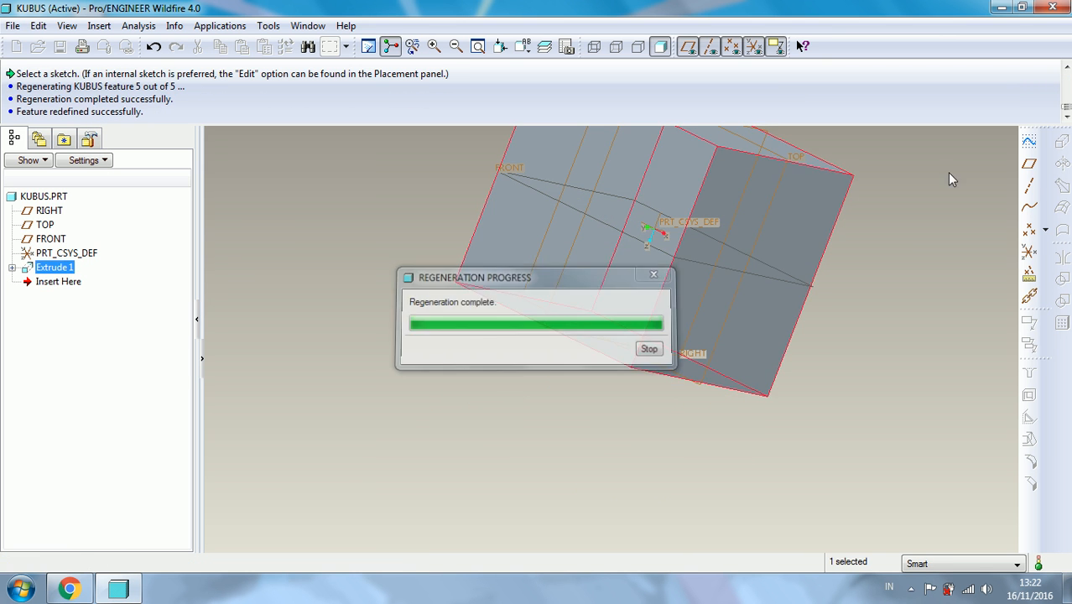
pyautogui.click(866, 281)
pyautogui.moveTo(862, 276); pyautogui.dragTo(795, 255, button='middle')
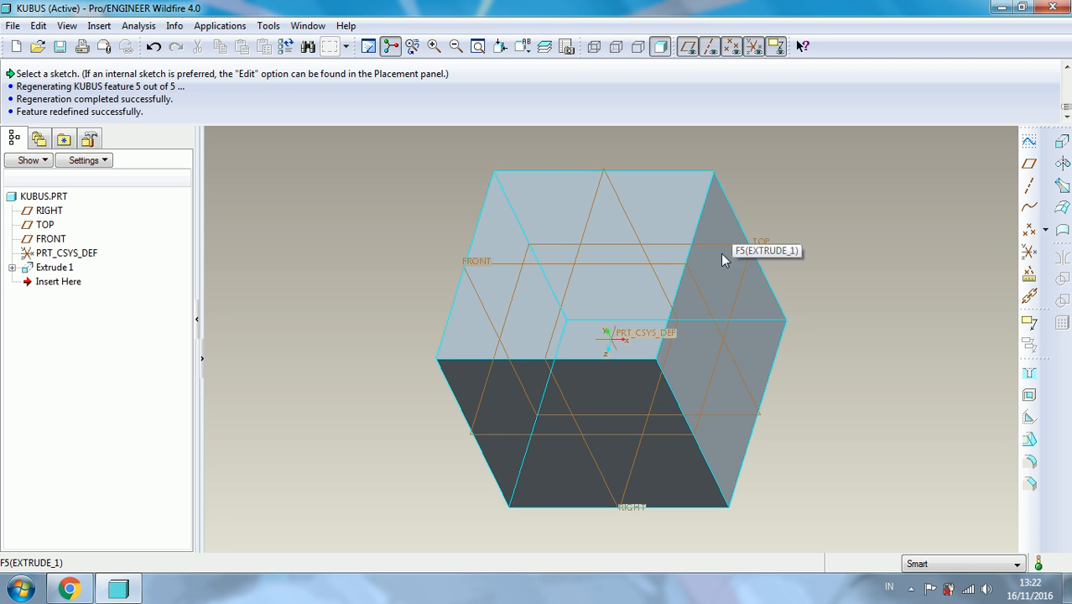
pyautogui.moveTo(675, 216); pyautogui.dragTo(723, 196, button='middle')
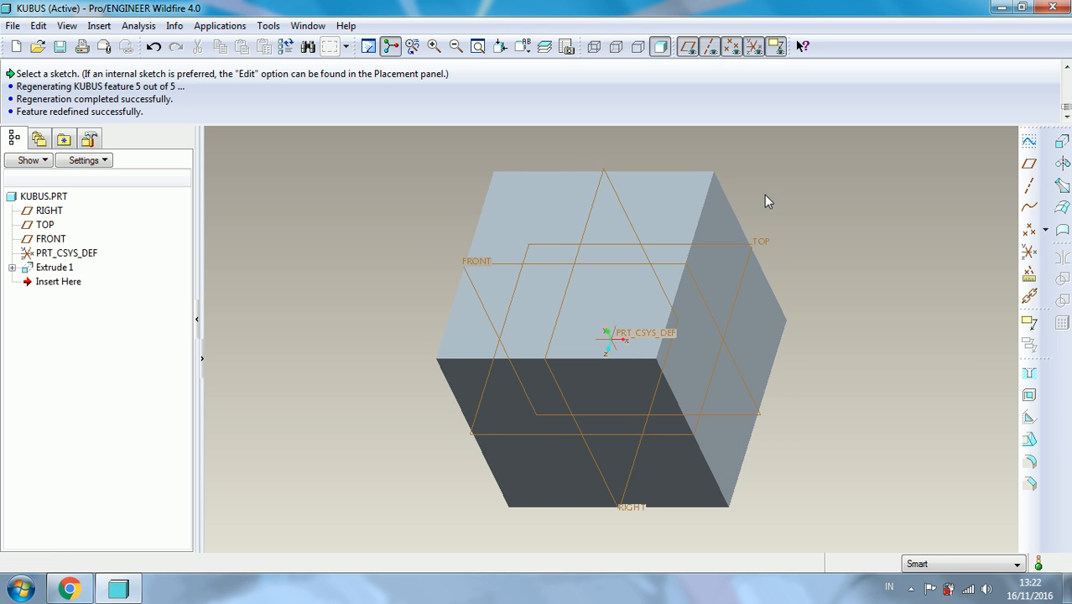